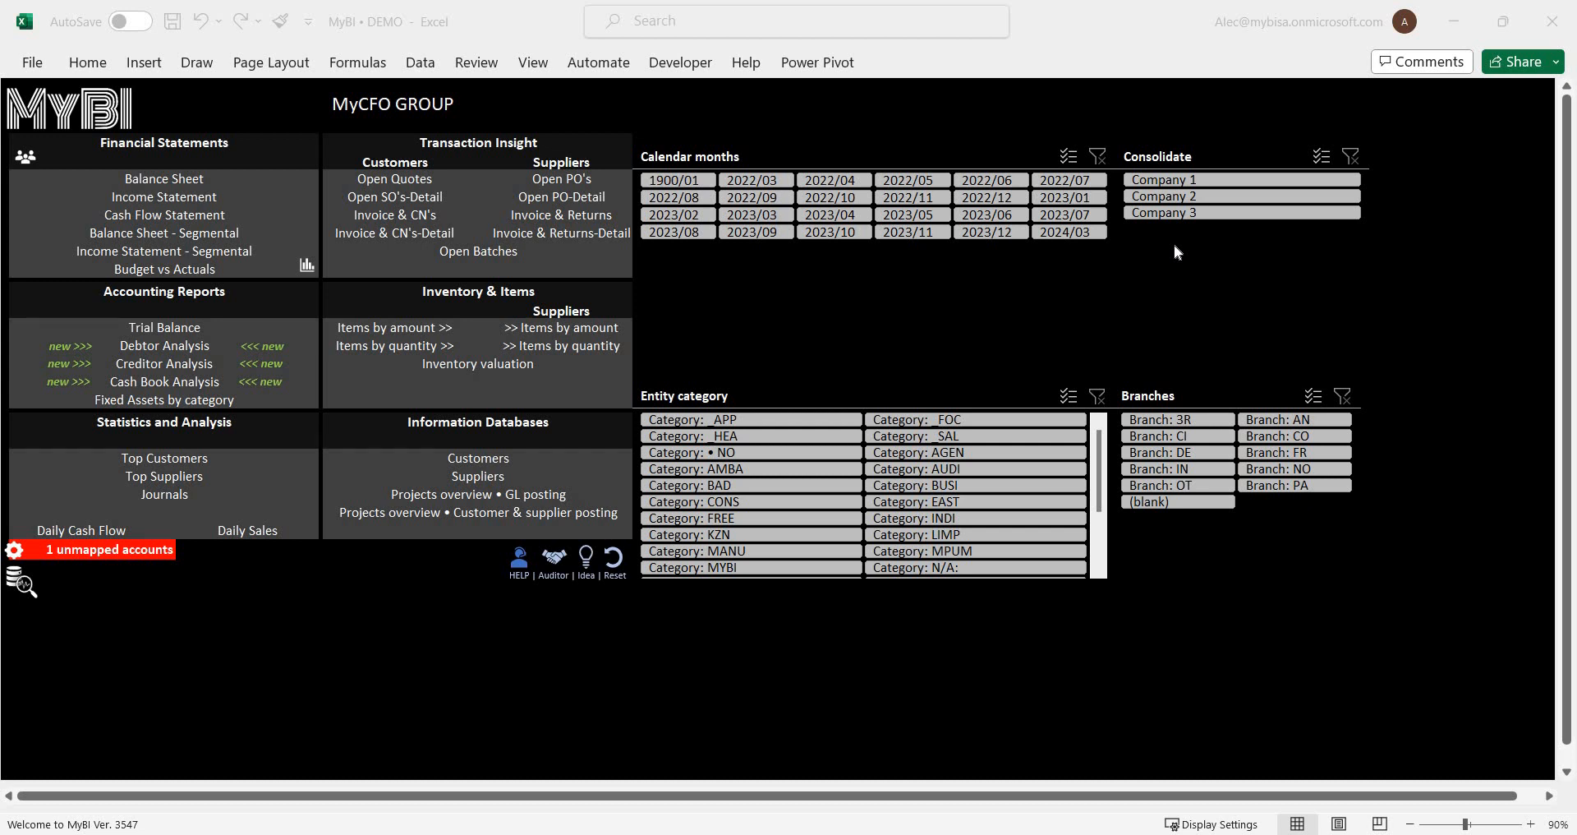
Filter the dashboard to Company 2 and to the calendar months from 1900/01 through 2023/10.
{"action": "left_click", "coordinate": [1177, 199]}
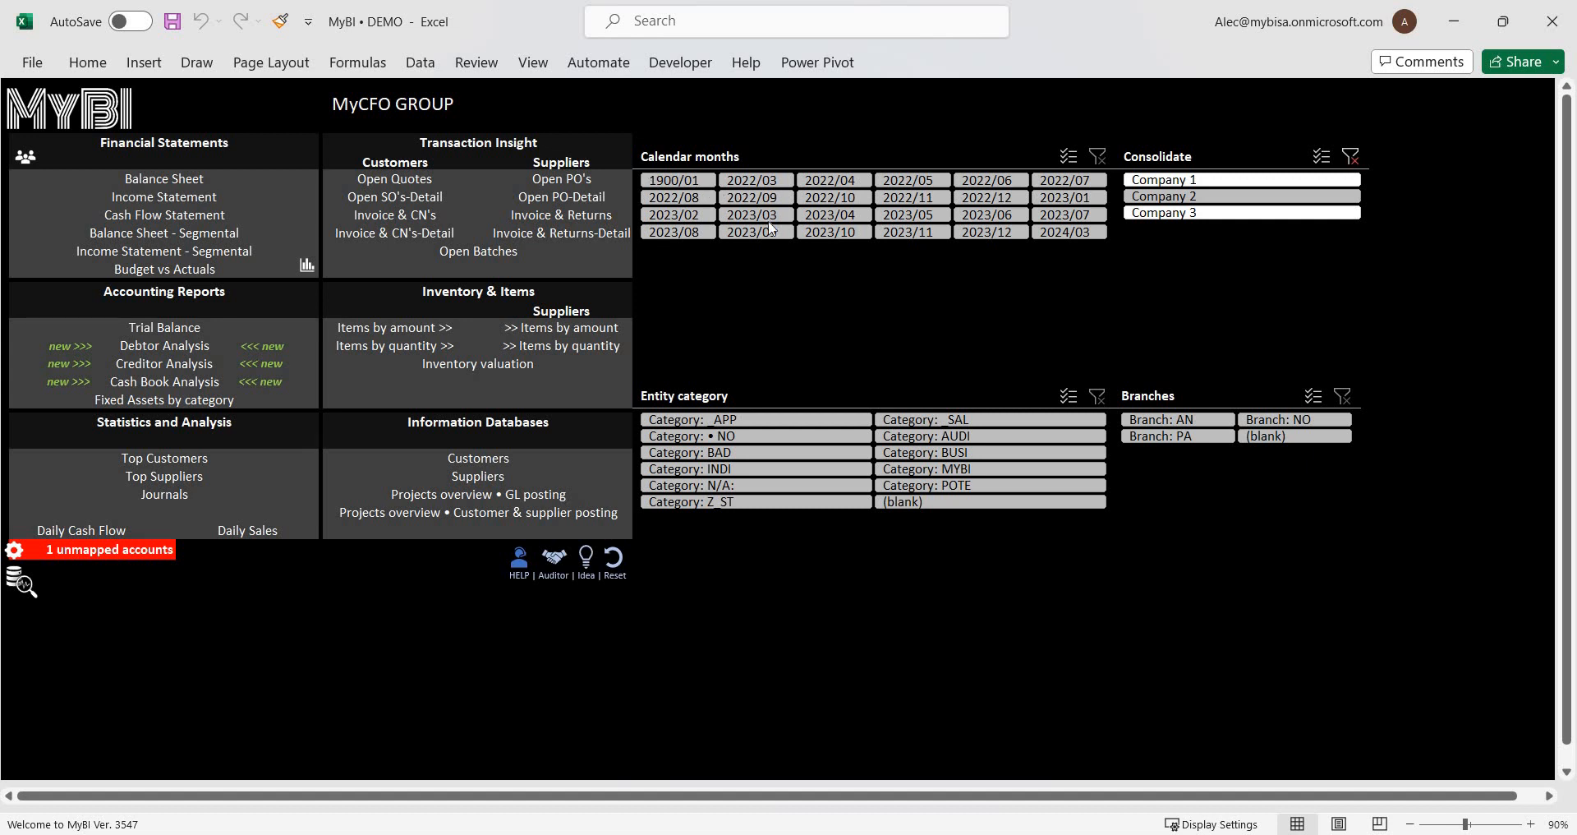
{"action": "left_click", "coordinate": [837, 236]}
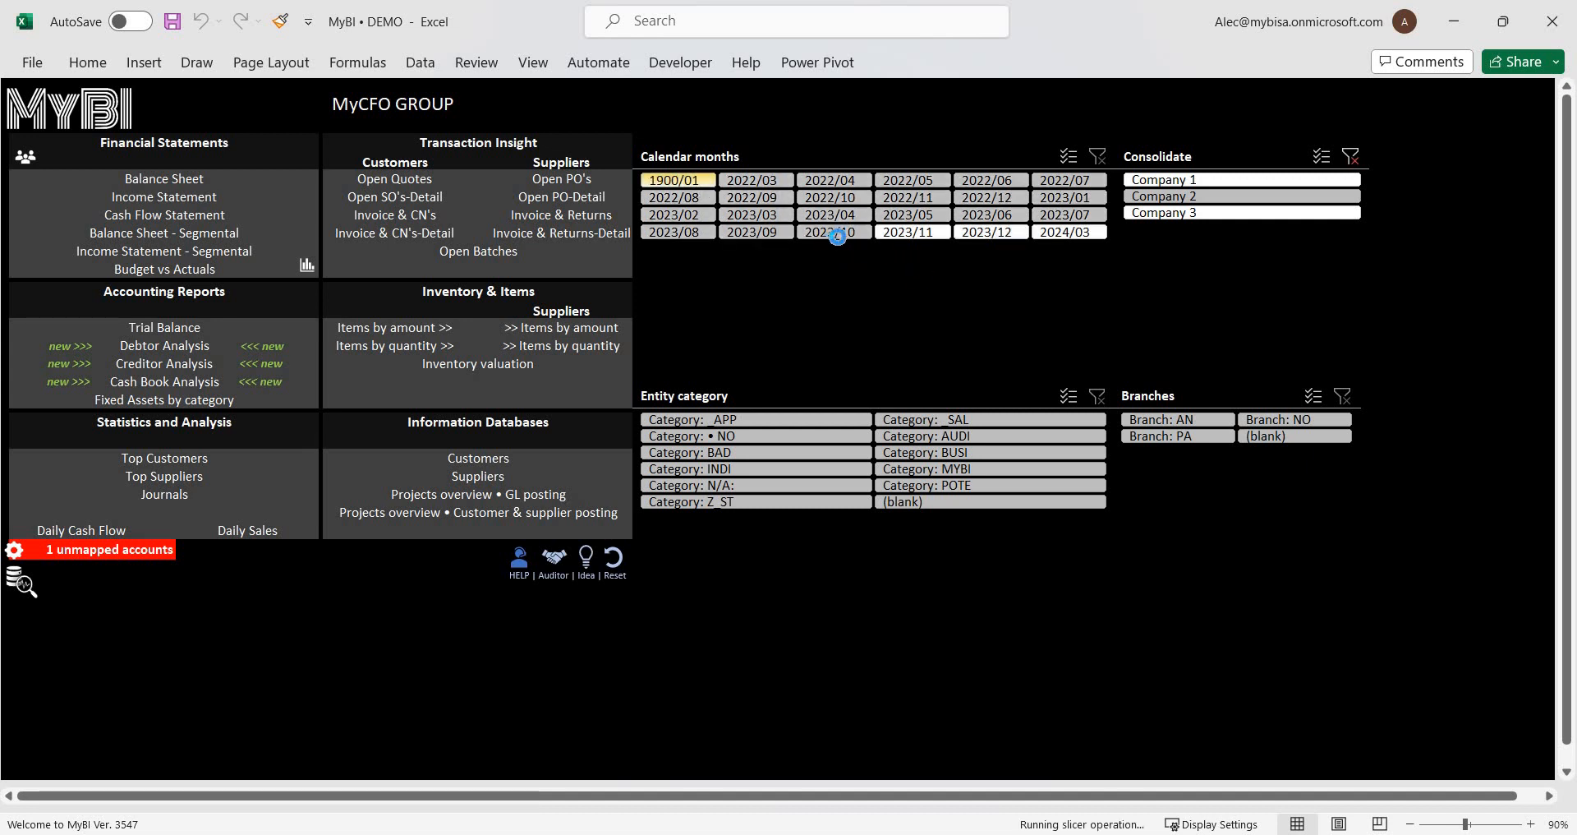
{"action": "left_click", "coordinate": [176, 346]}
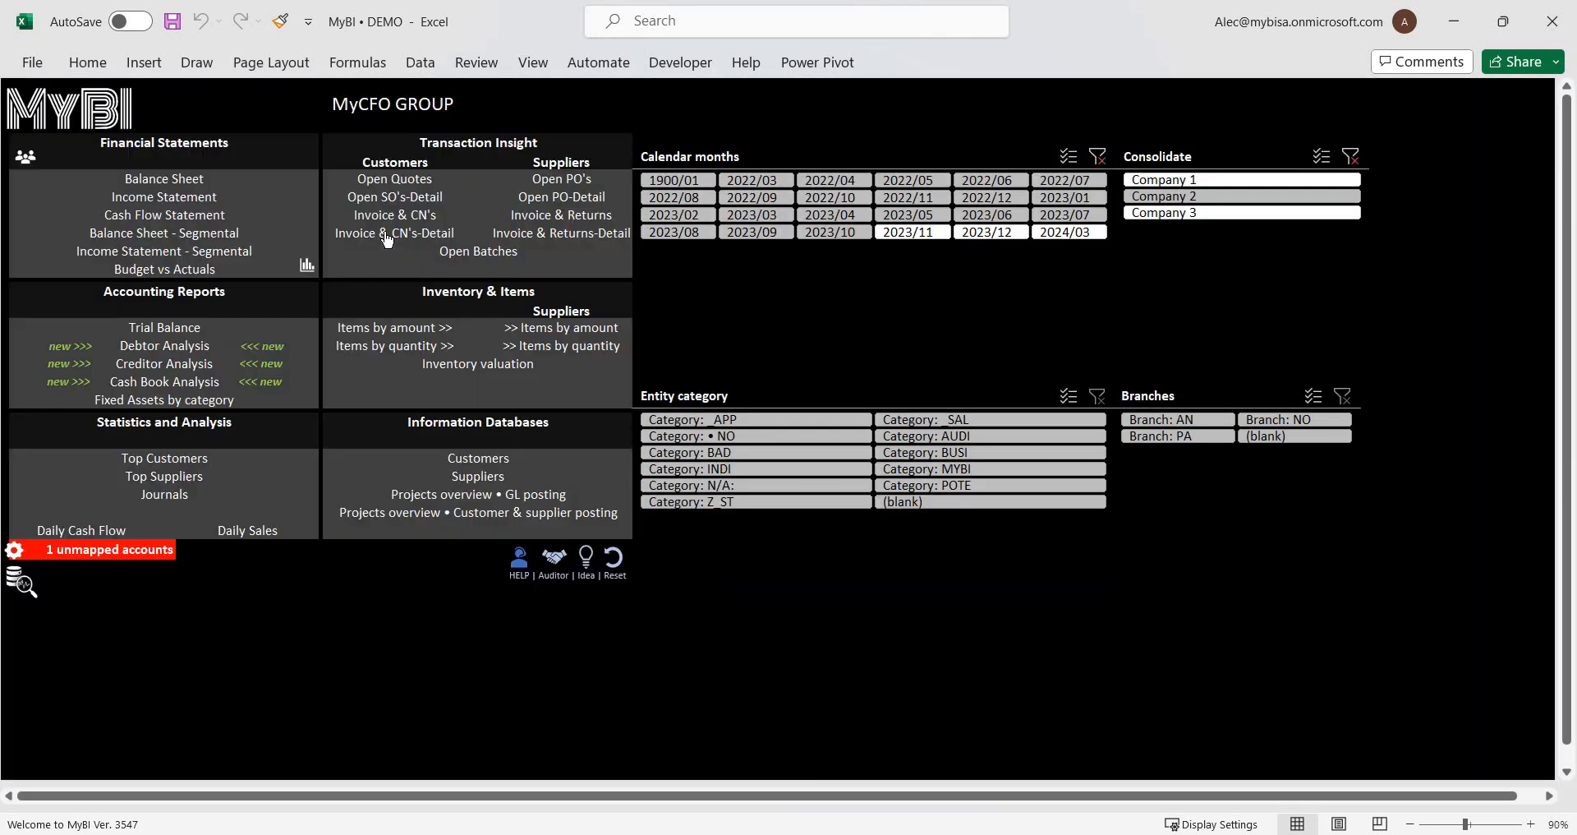
Preview the customer Invoice & CN's-Detail report, and compare the Customers and Suppliers report lists under Transaction Insight.
{"action": "left_click", "coordinate": [384, 232]}
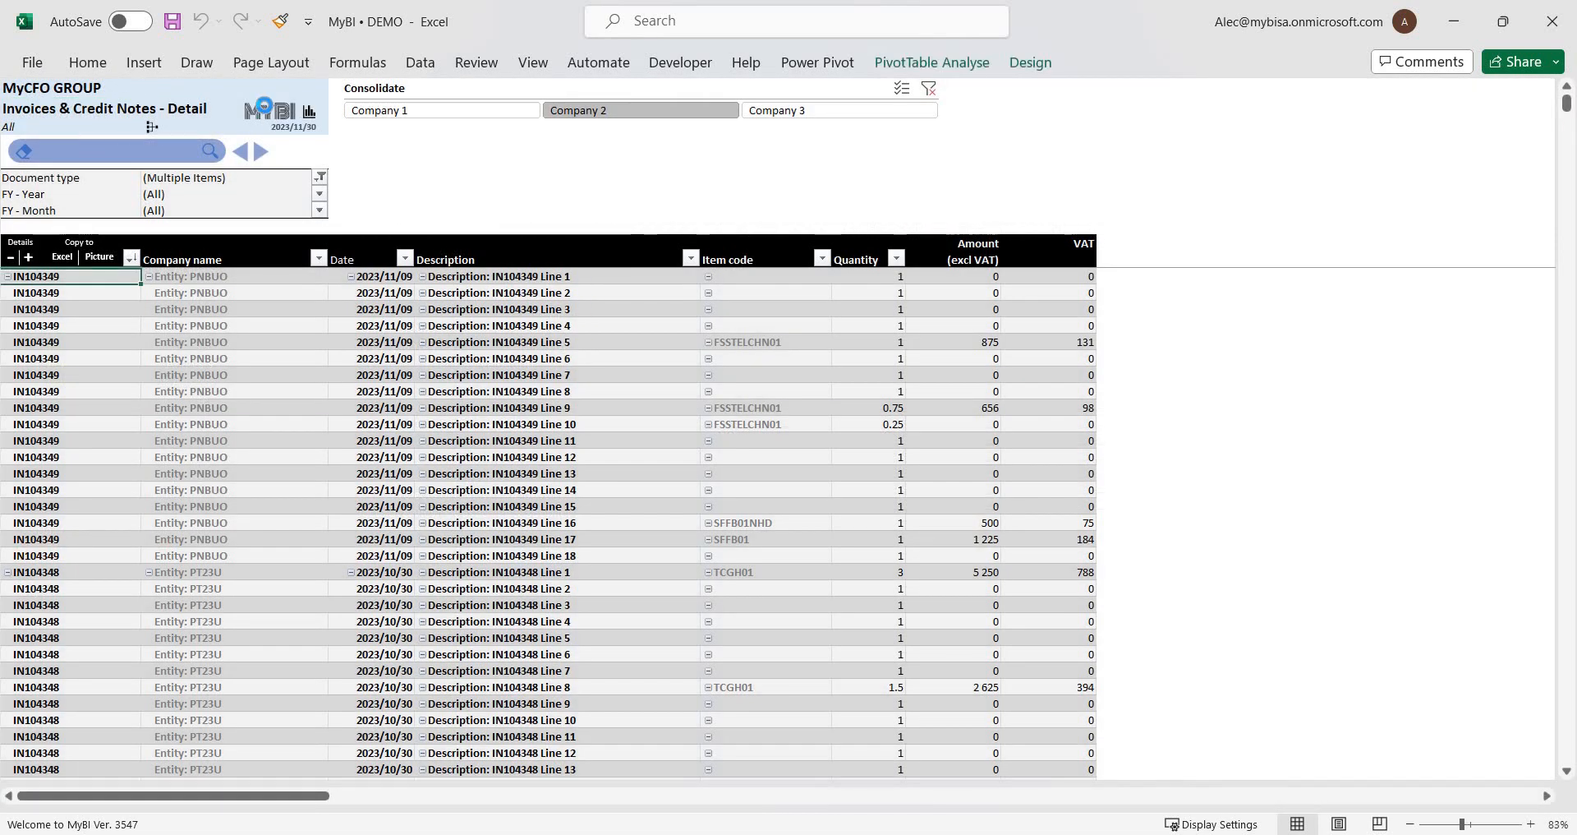
{"action": "left_click", "coordinate": [263, 106]}
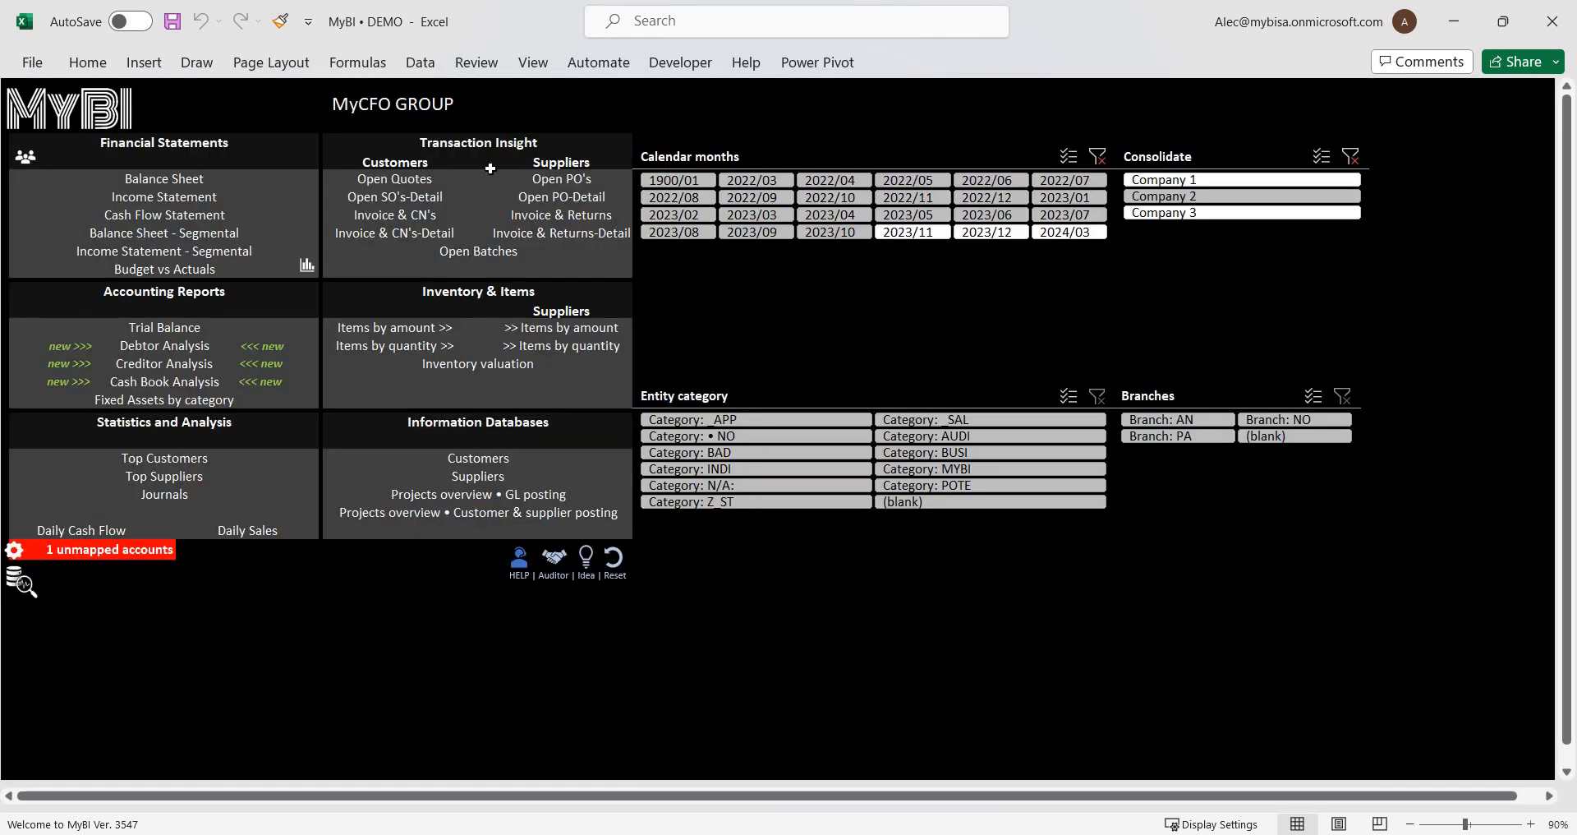
{"action": "left_click_drag", "start_coordinate": [578, 236], "coordinate": [442, 233]}
{"action": "left_click_drag", "start_coordinate": [589, 169], "coordinate": [610, 239]}
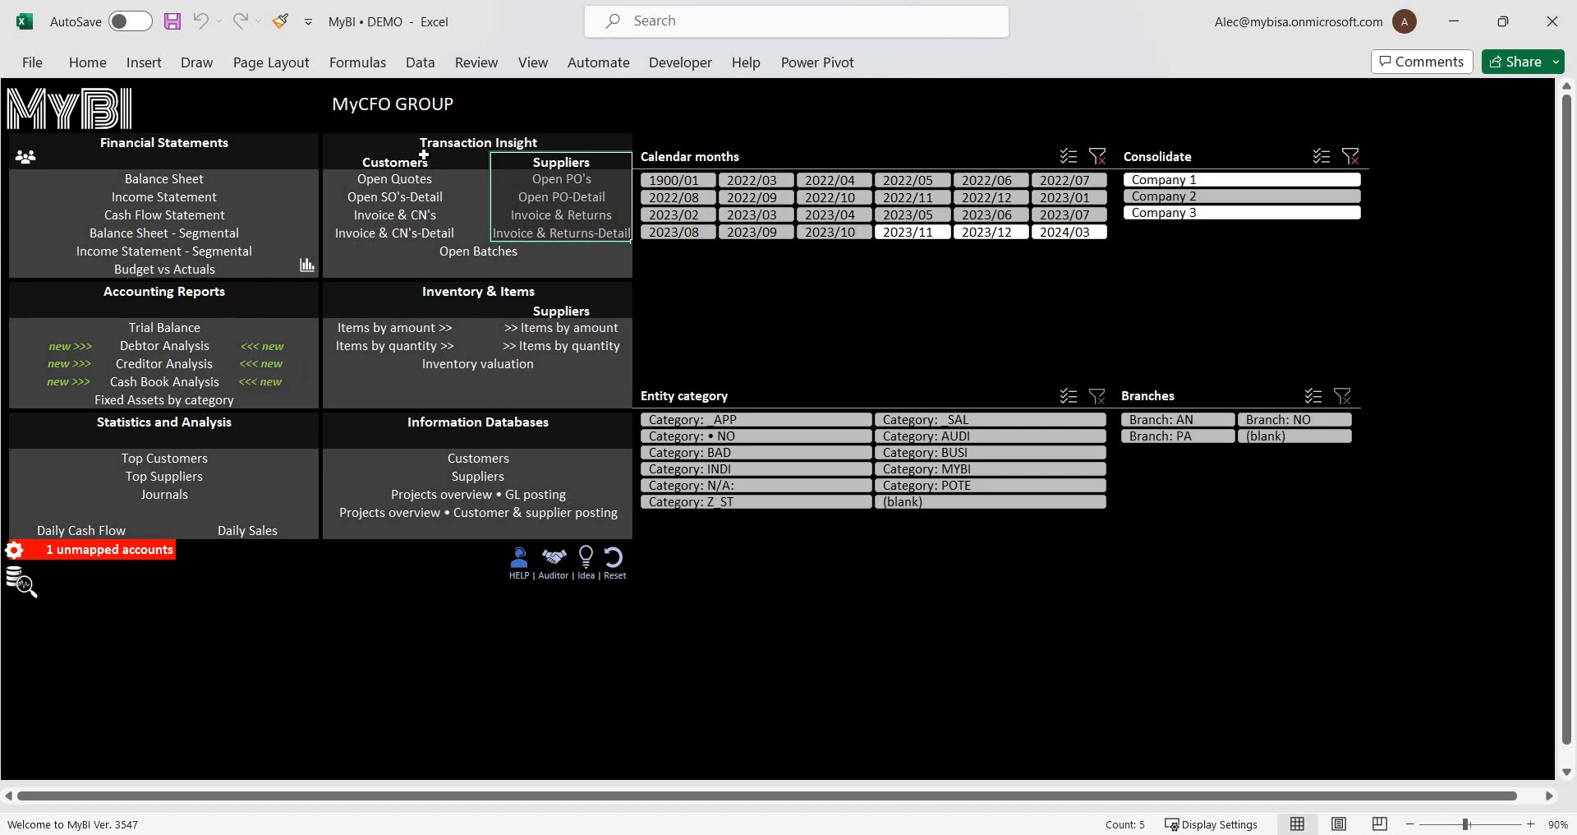
{"action": "left_click_drag", "start_coordinate": [448, 162], "coordinate": [445, 238]}
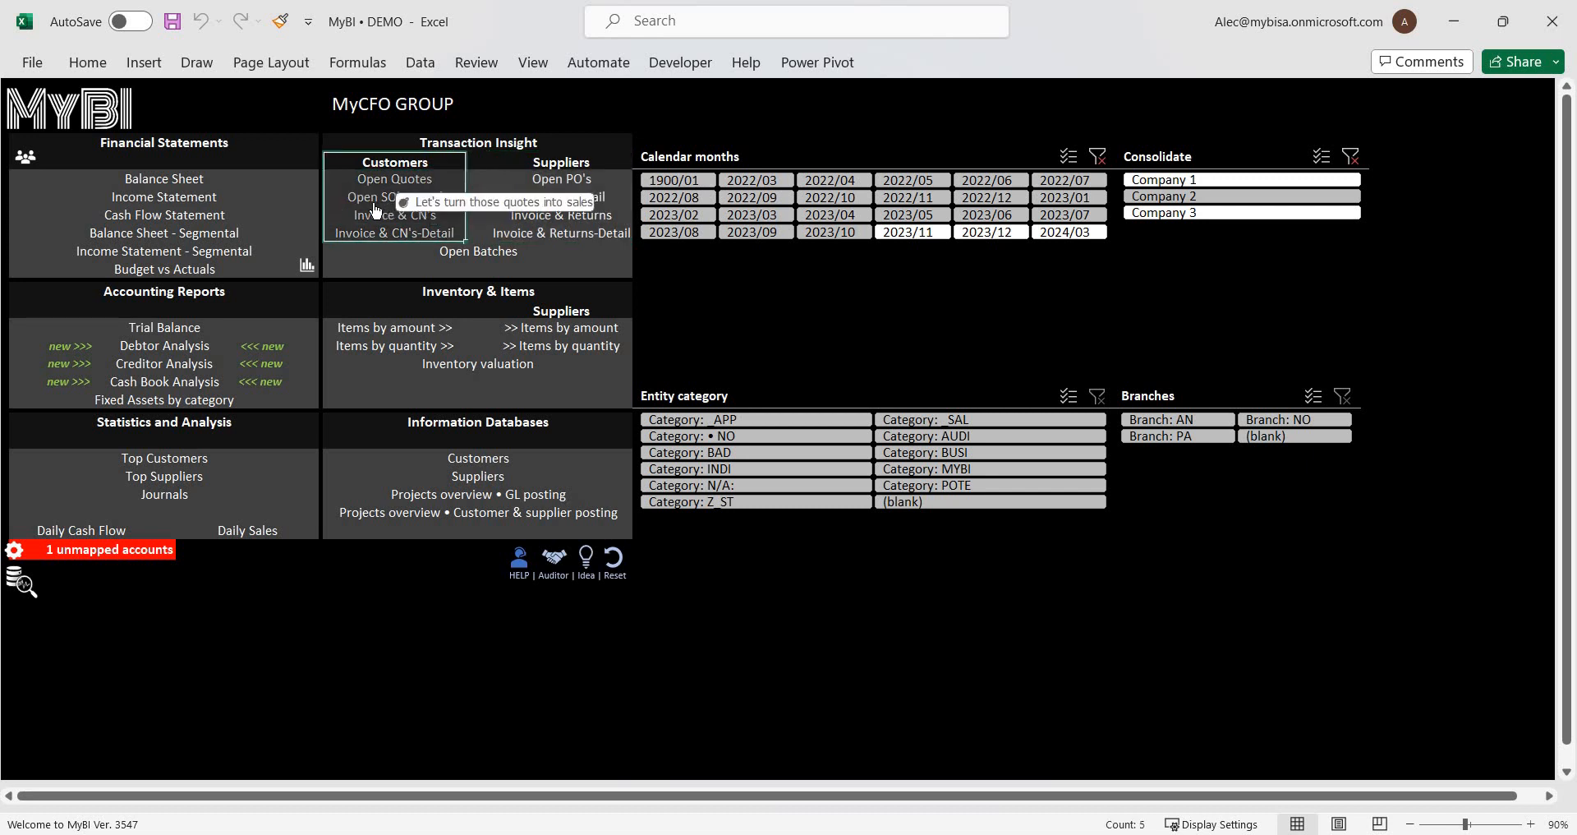
Open the customer Invoice & CN's-Detail report and examine its document number, item code and company name columns.
{"action": "left_click", "coordinate": [422, 237]}
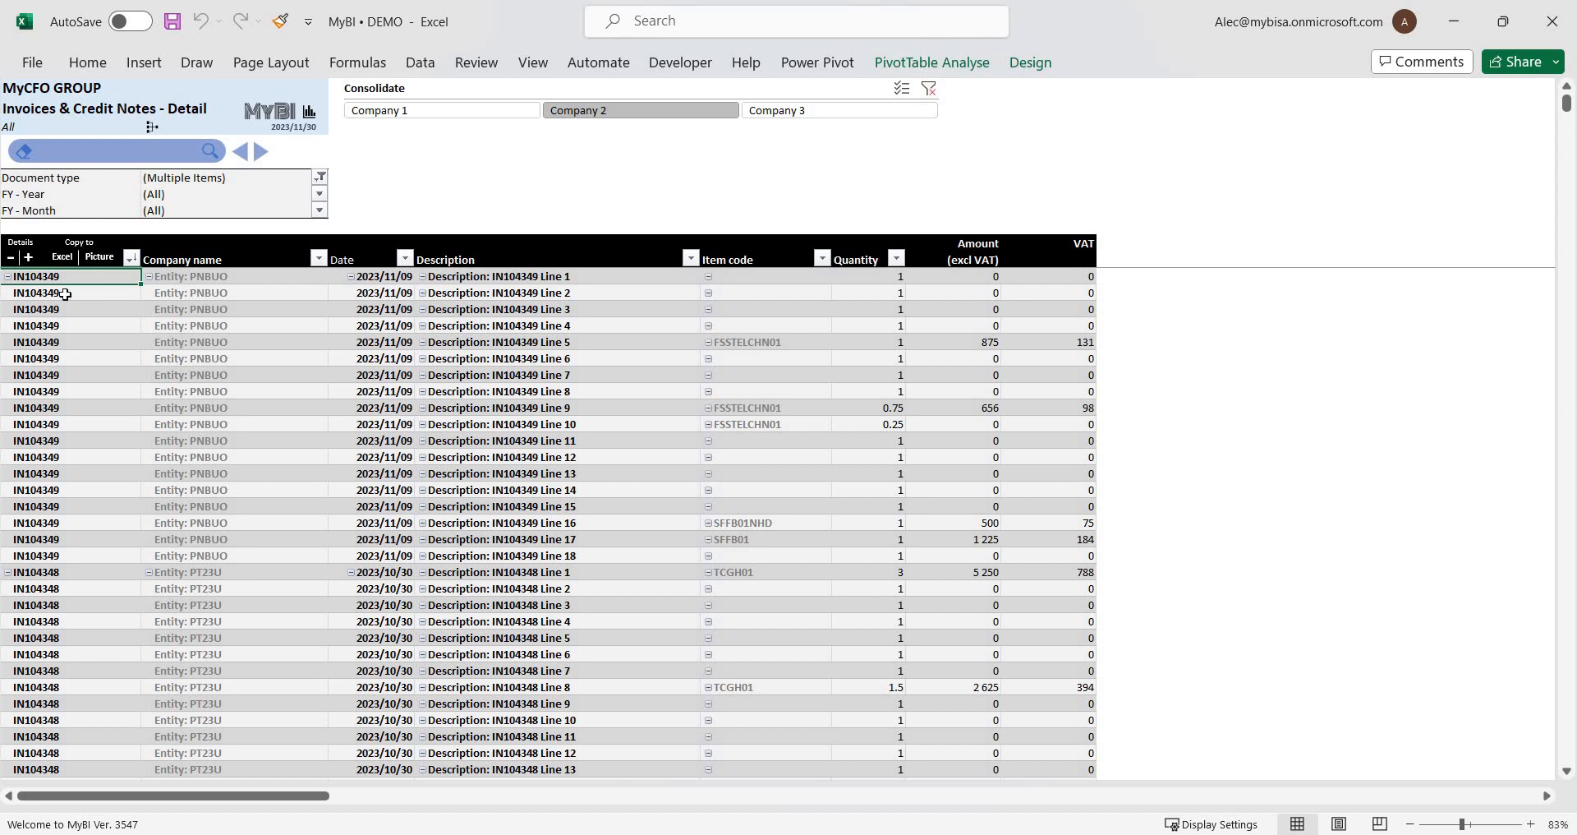
{"action": "left_click", "coordinate": [23, 293]}
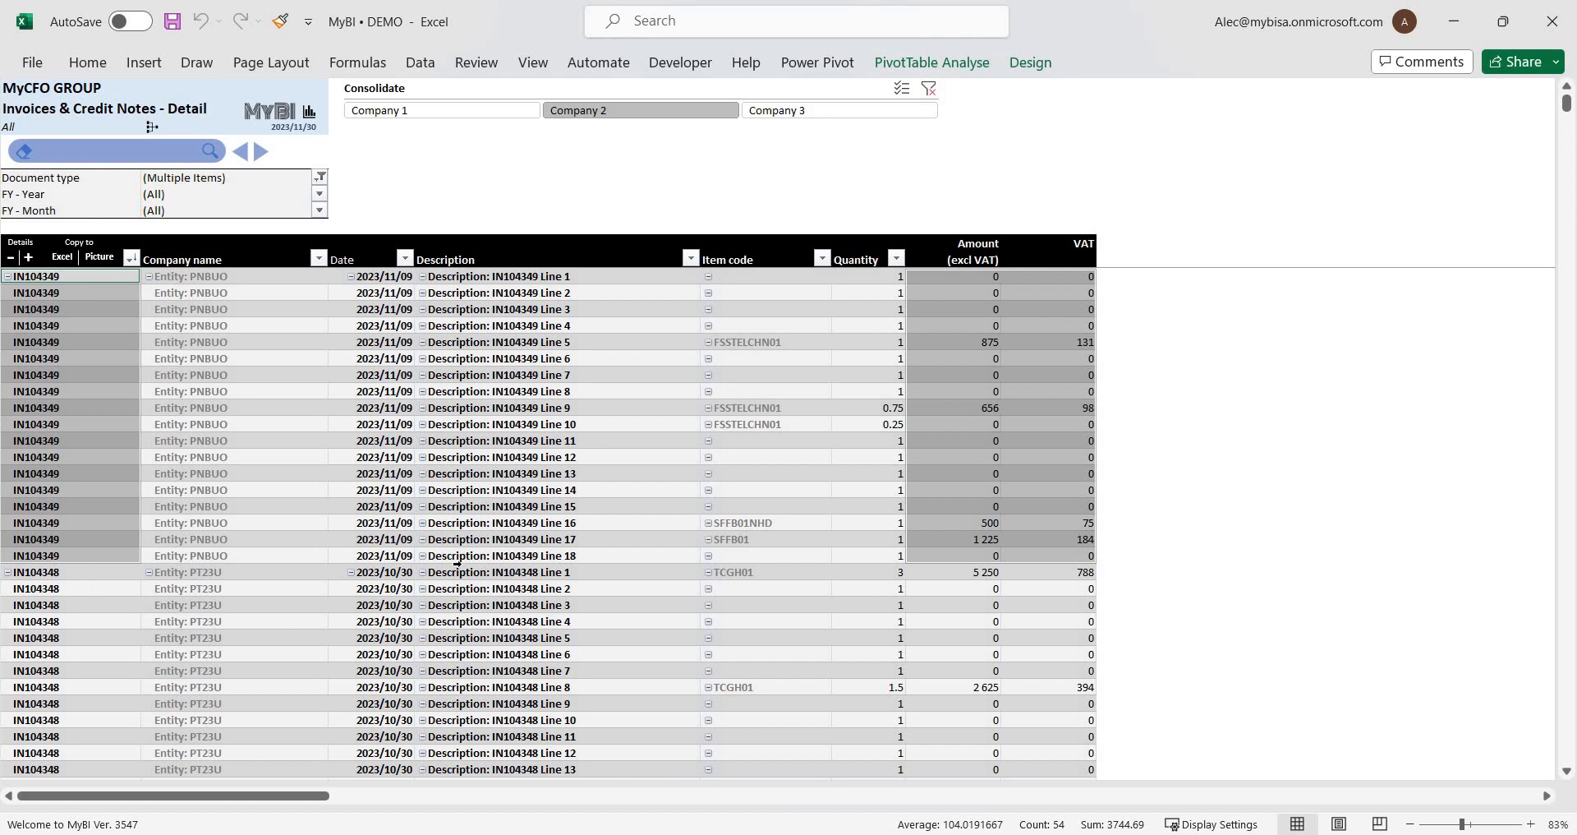
{"action": "left_click", "coordinate": [761, 258]}
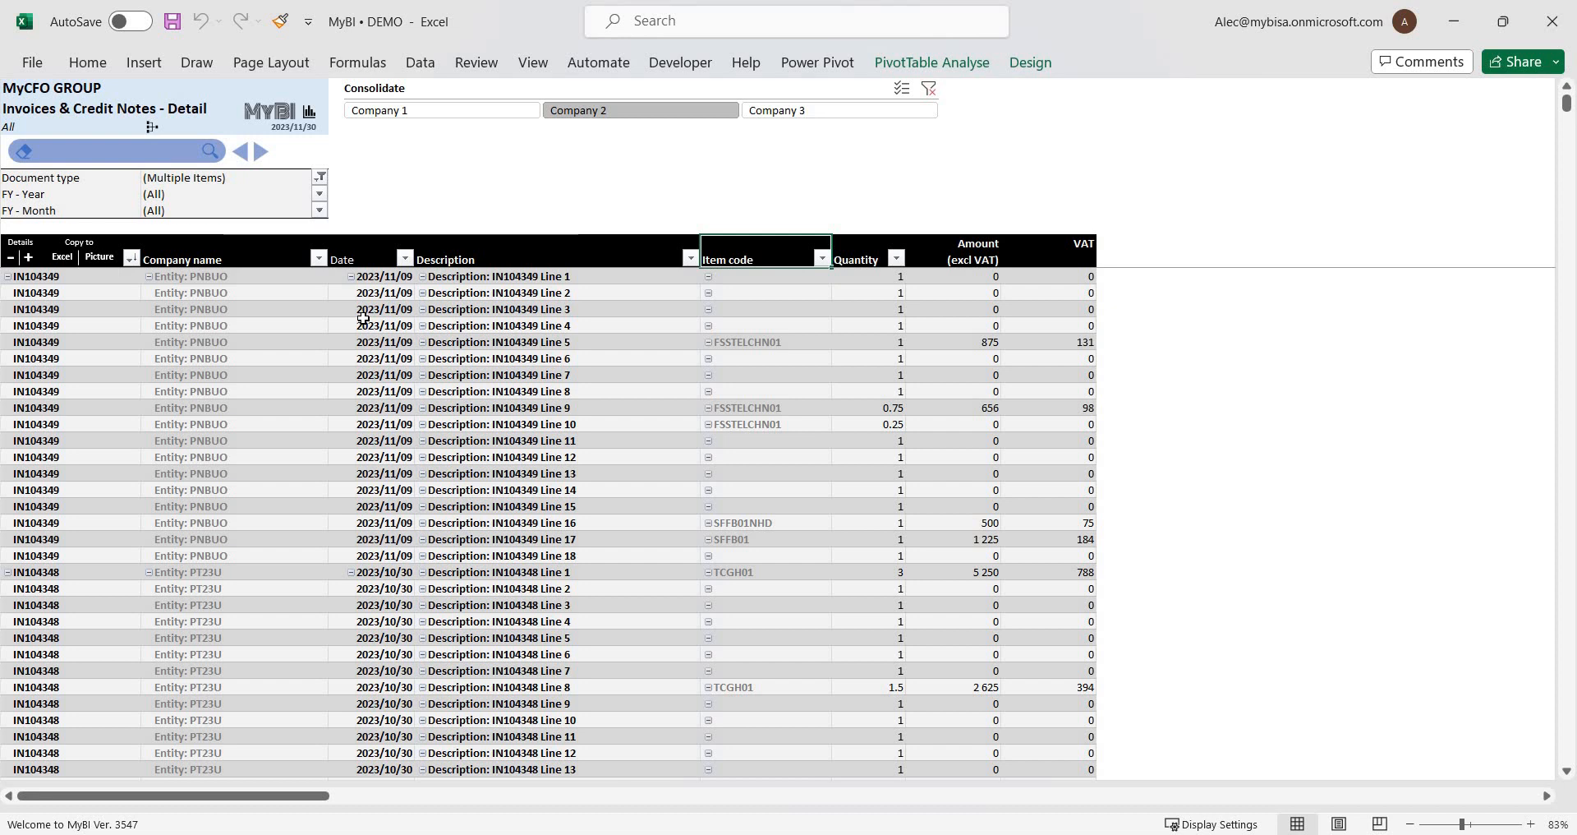
{"action": "left_click", "coordinate": [233, 274]}
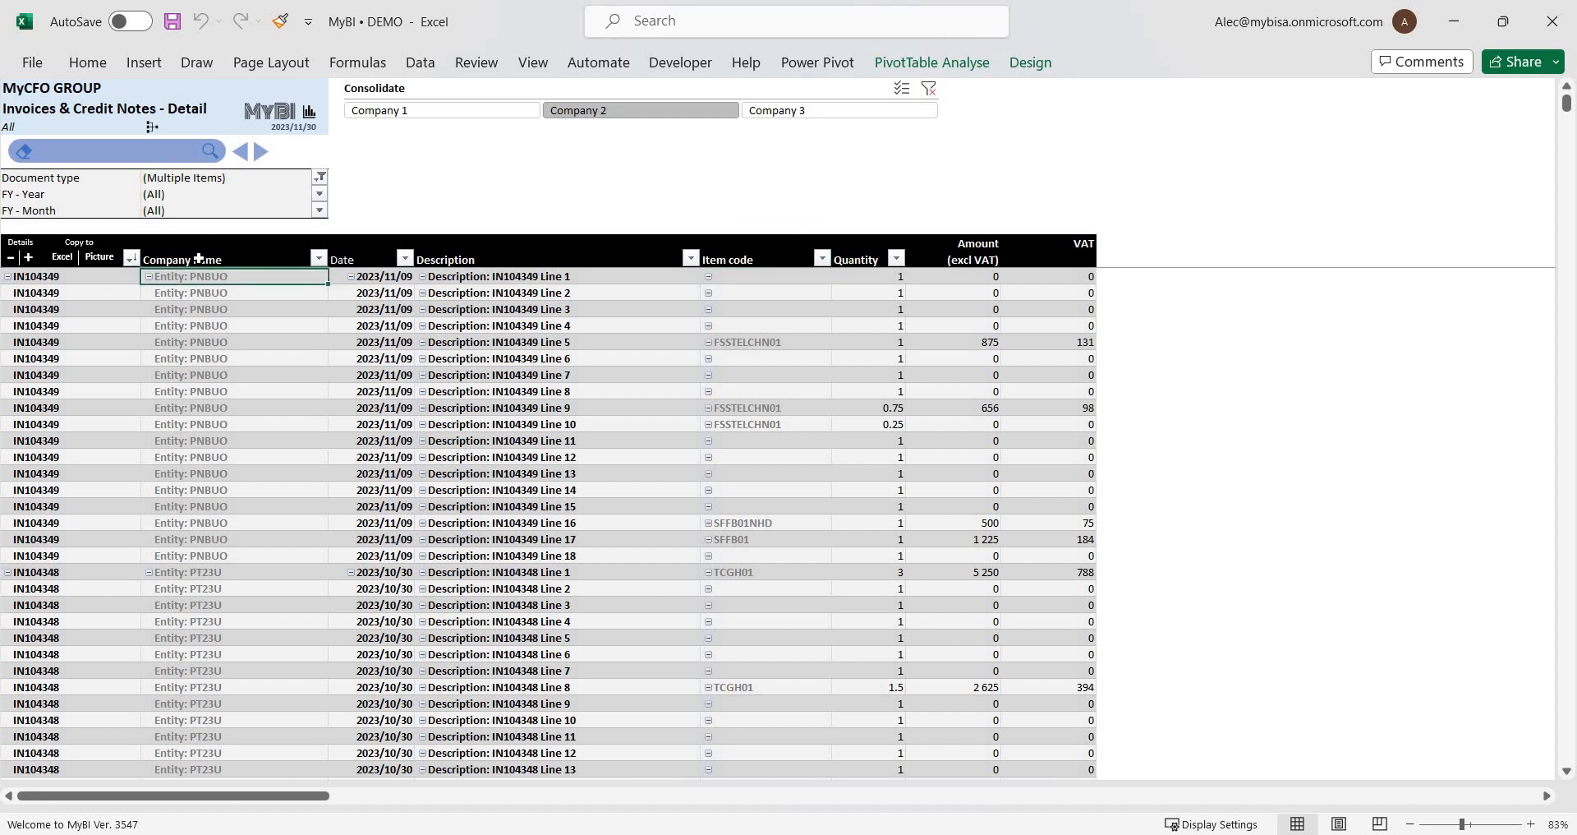
Filter the invoice and credit note report's company name column to show only Entity: FRPNC.
{"action": "left_click", "coordinate": [318, 259]}
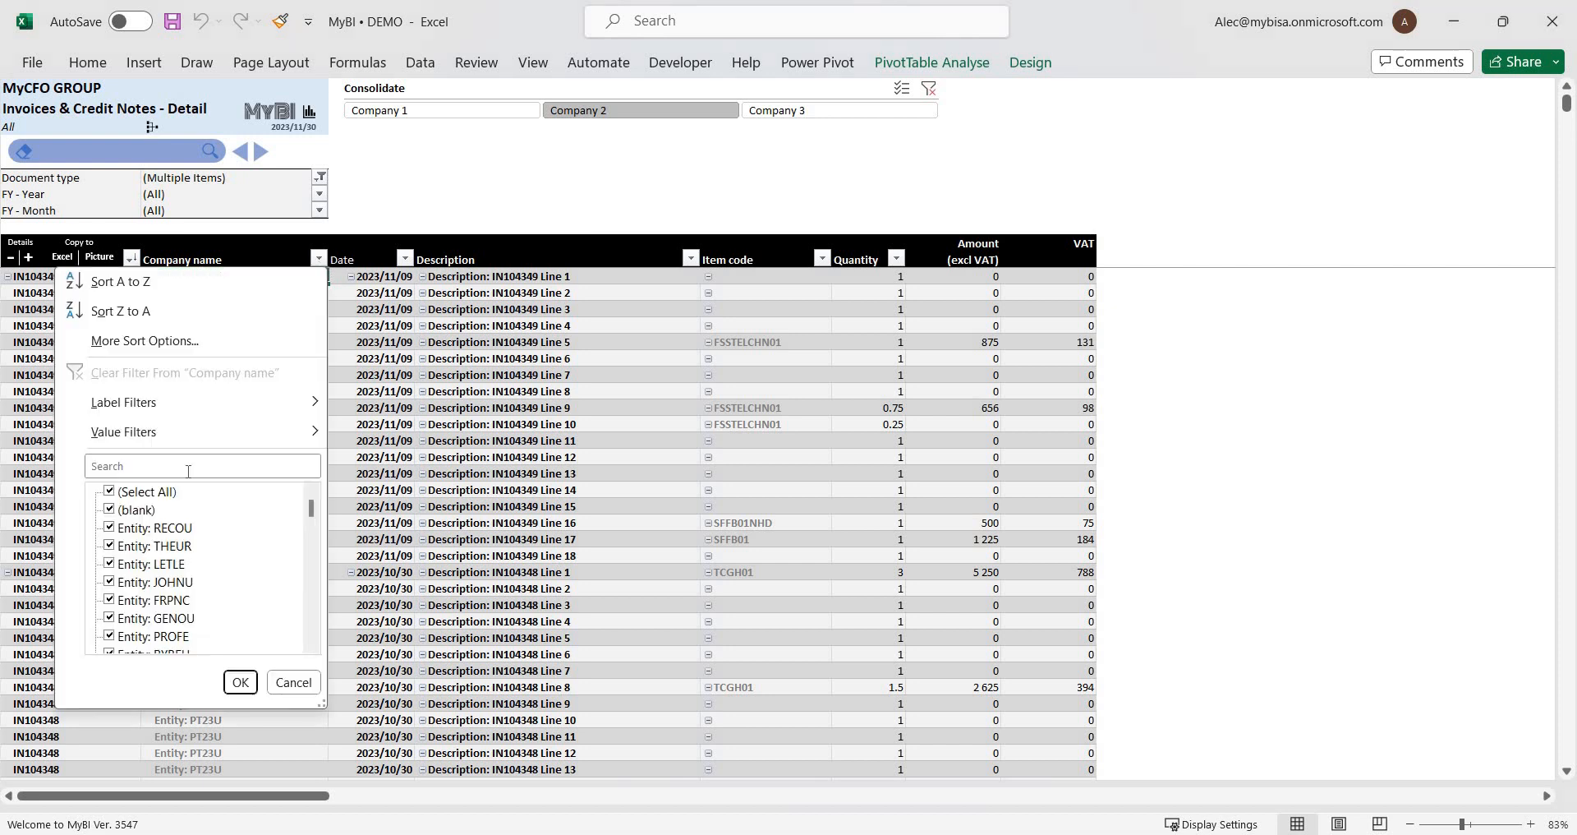
{"action": "left_click", "coordinate": [115, 495]}
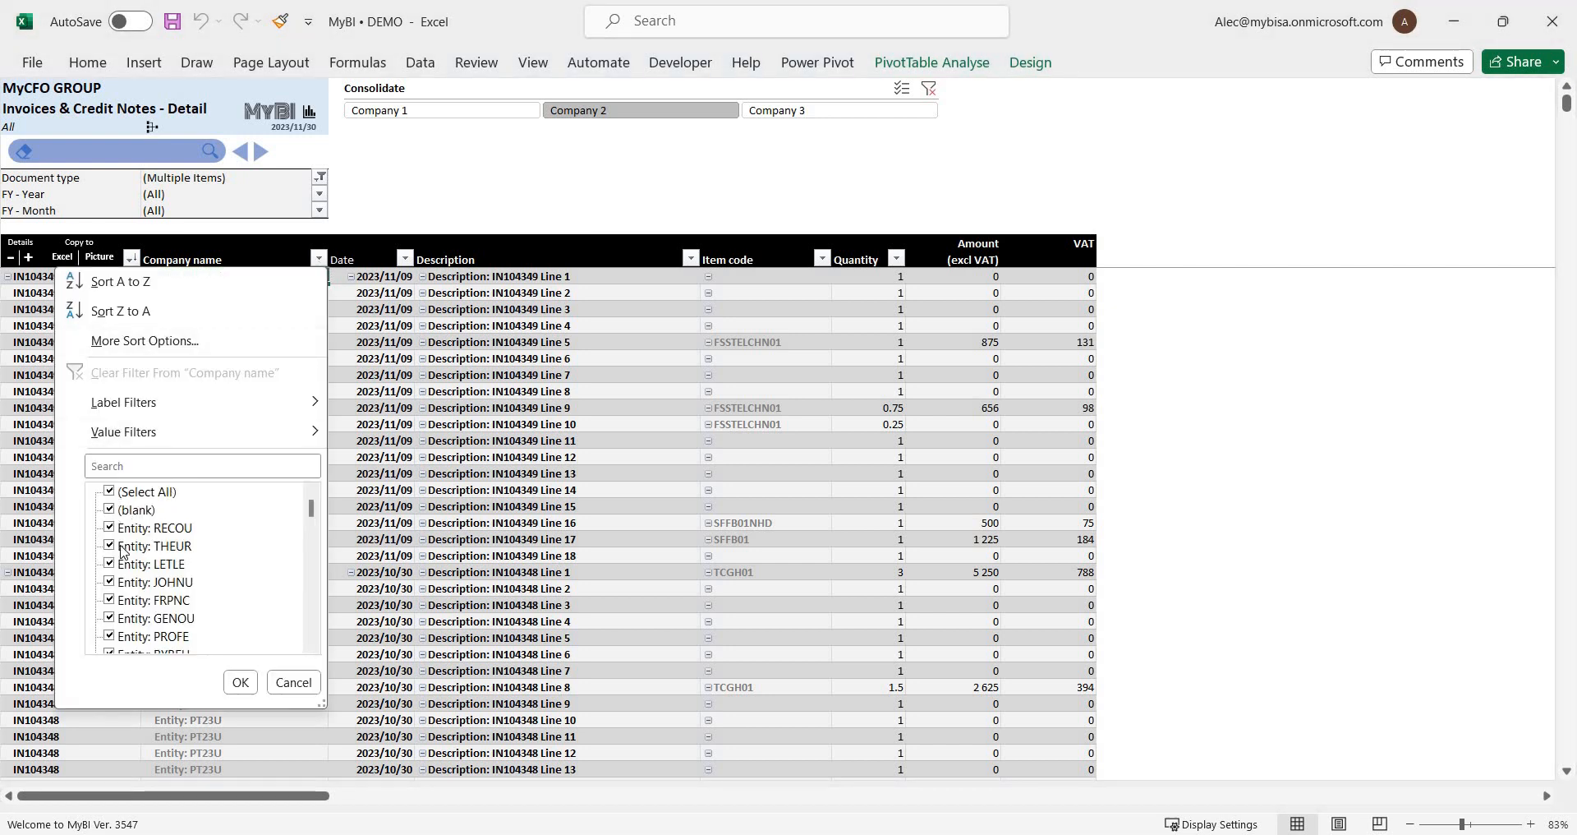
{"action": "left_click", "coordinate": [110, 601]}
{"action": "left_click", "coordinate": [234, 683]}
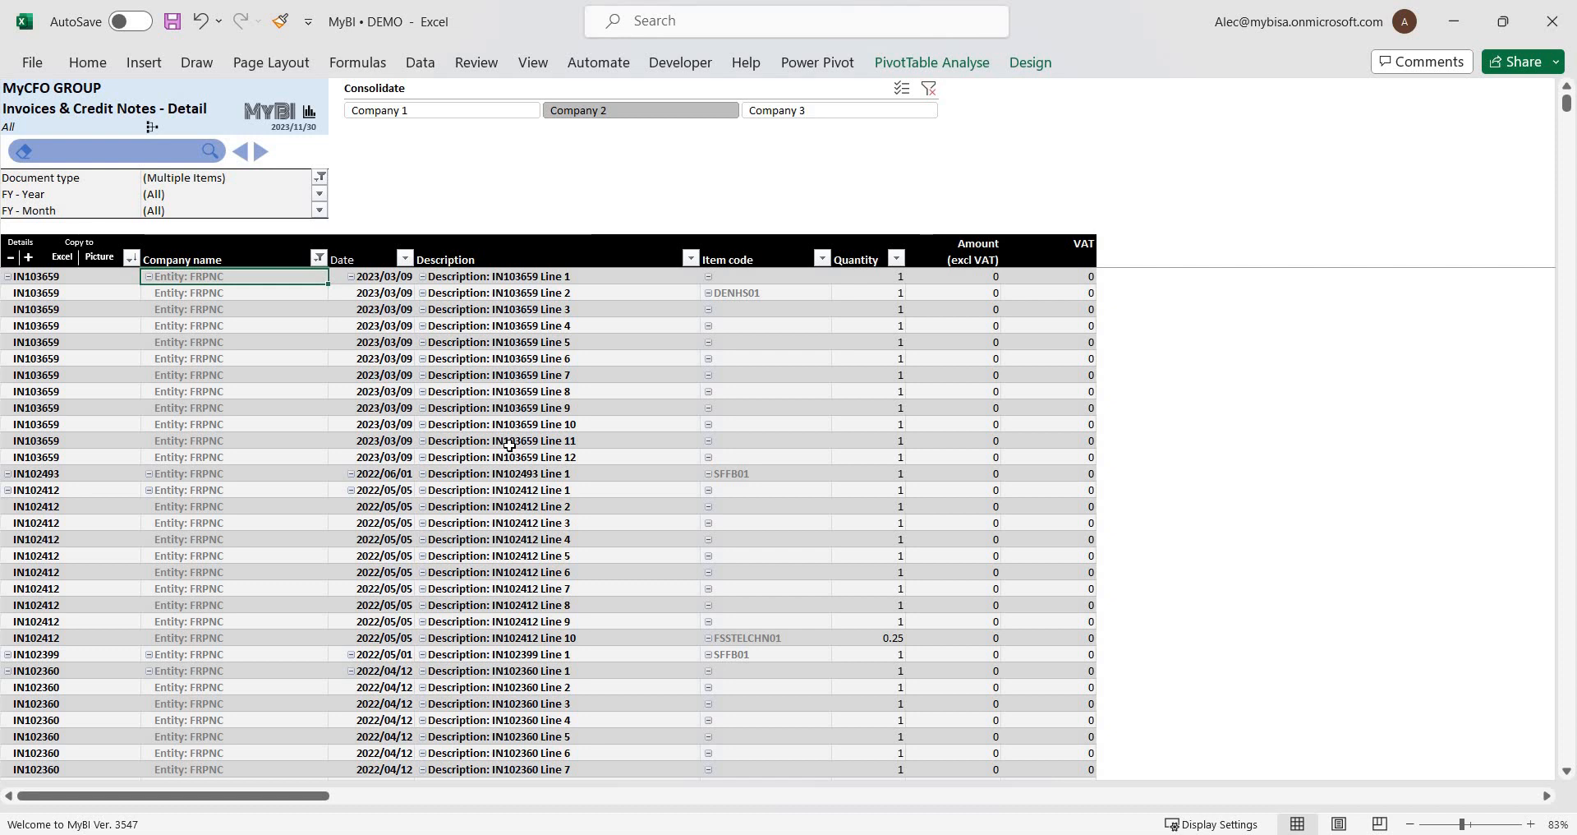
Examine the filtered invoice and credit note lines, including the amount and VAT totals at the end of the report.
{"action": "scroll", "coordinate": [509, 452], "scroll_direction": "down", "scroll_amount": 3}
{"action": "scroll", "coordinate": [509, 451], "scroll_direction": "down", "scroll_amount": 15}
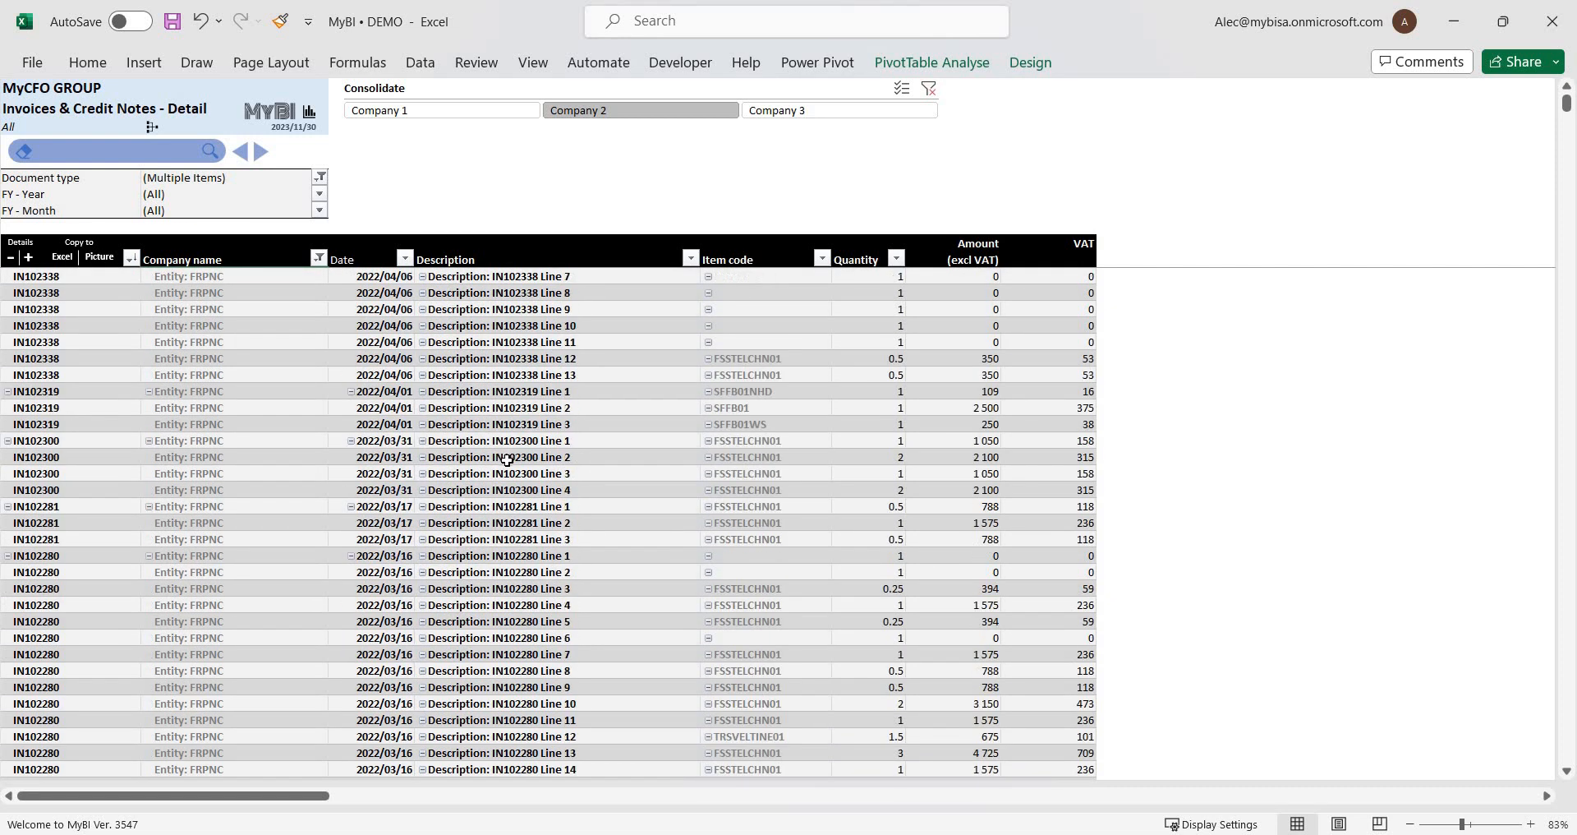
{"action": "scroll", "coordinate": [271, 574], "scroll_direction": "down", "scroll_amount": 5}
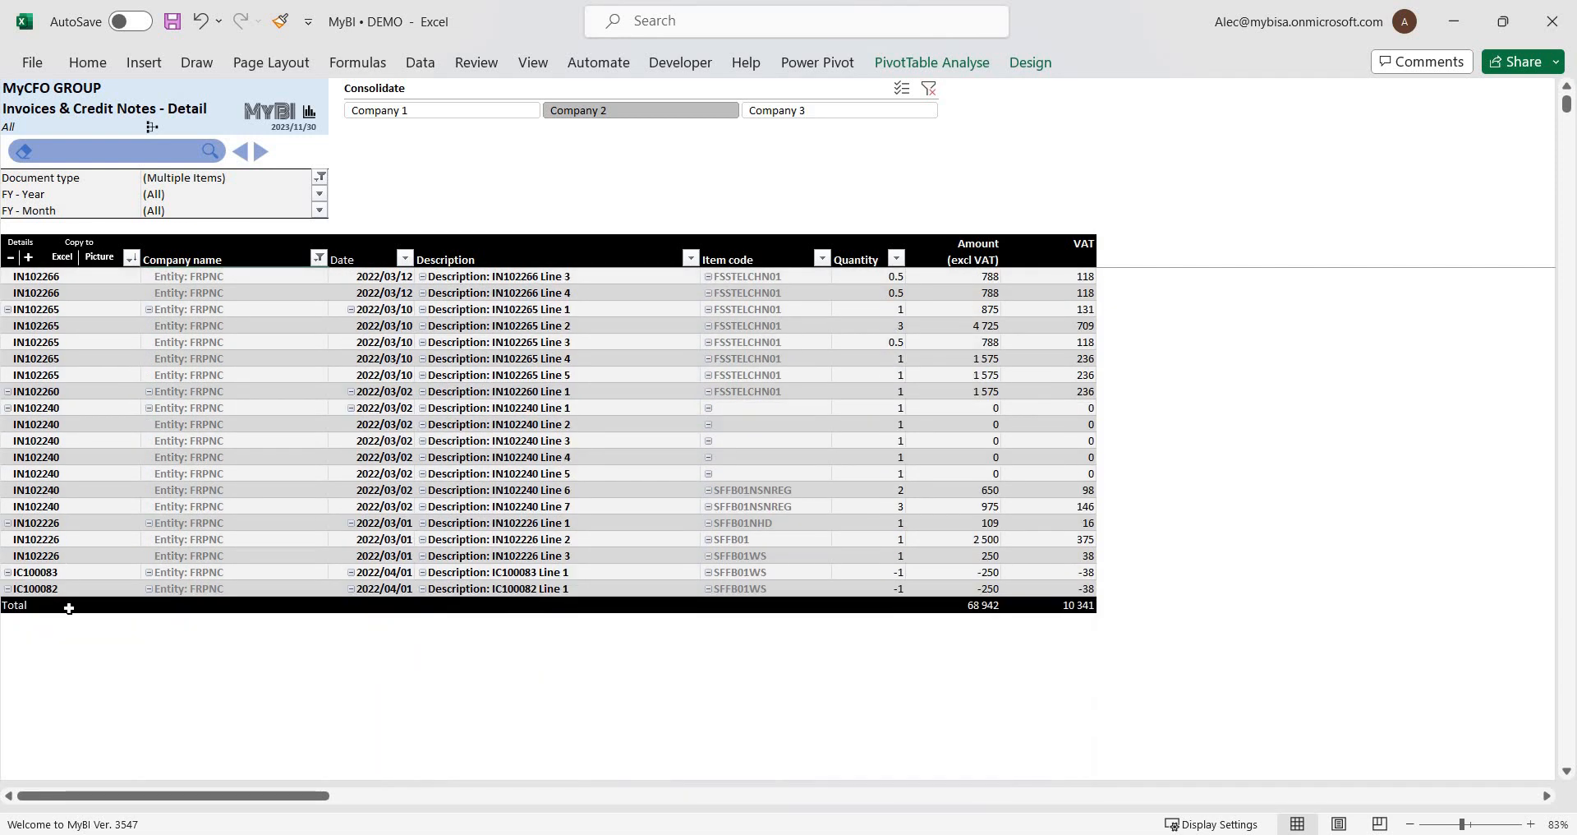
{"action": "left_click", "coordinate": [56, 592]}
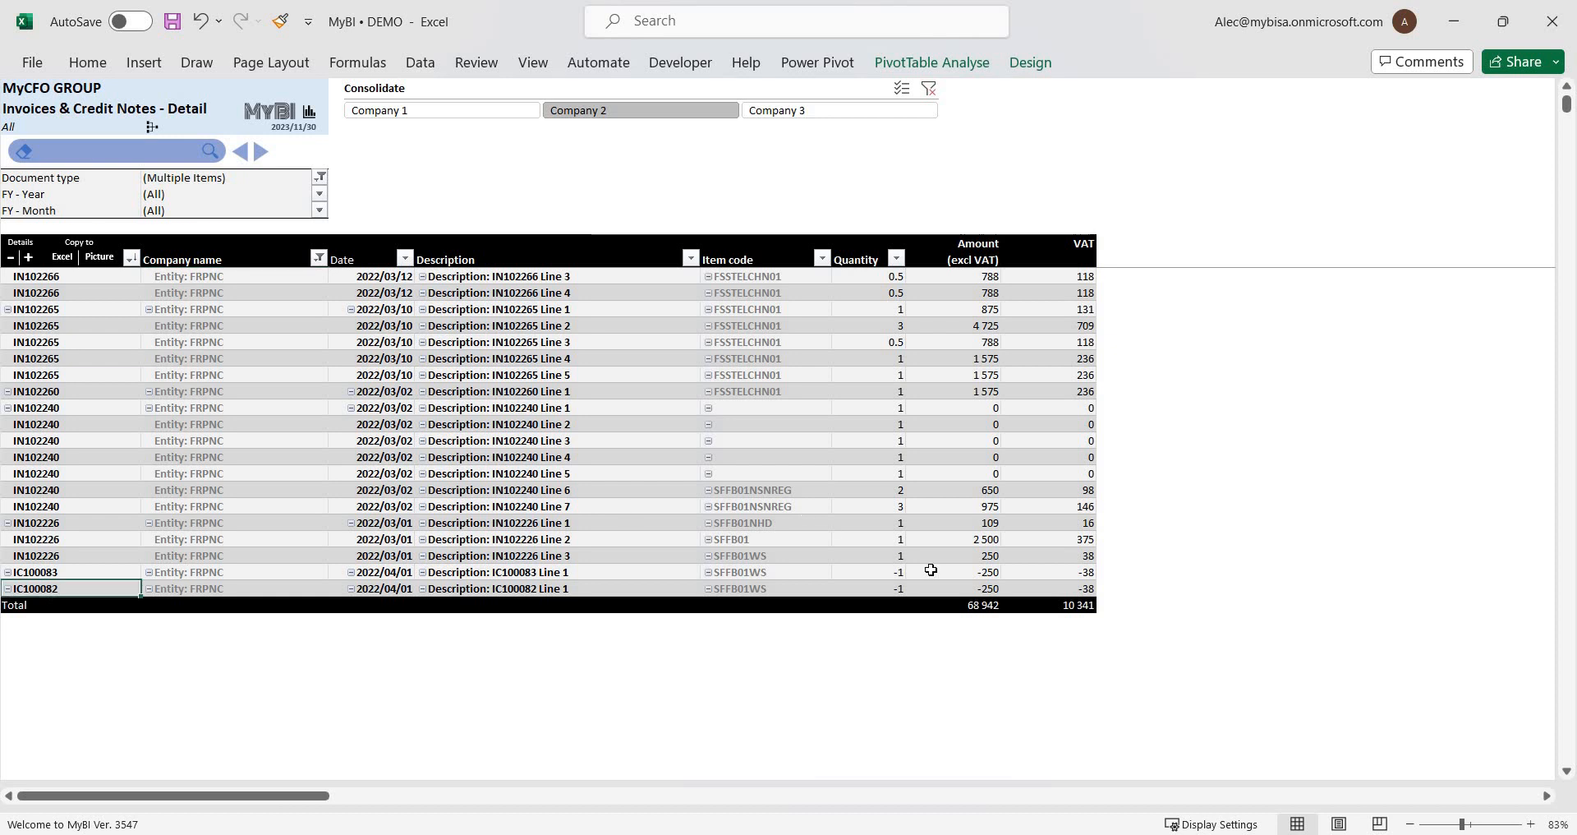
{"action": "scroll", "coordinate": [935, 574], "scroll_direction": "up", "scroll_amount": 3}
{"action": "scroll", "coordinate": [973, 605], "scroll_direction": "down", "scroll_amount": 3}
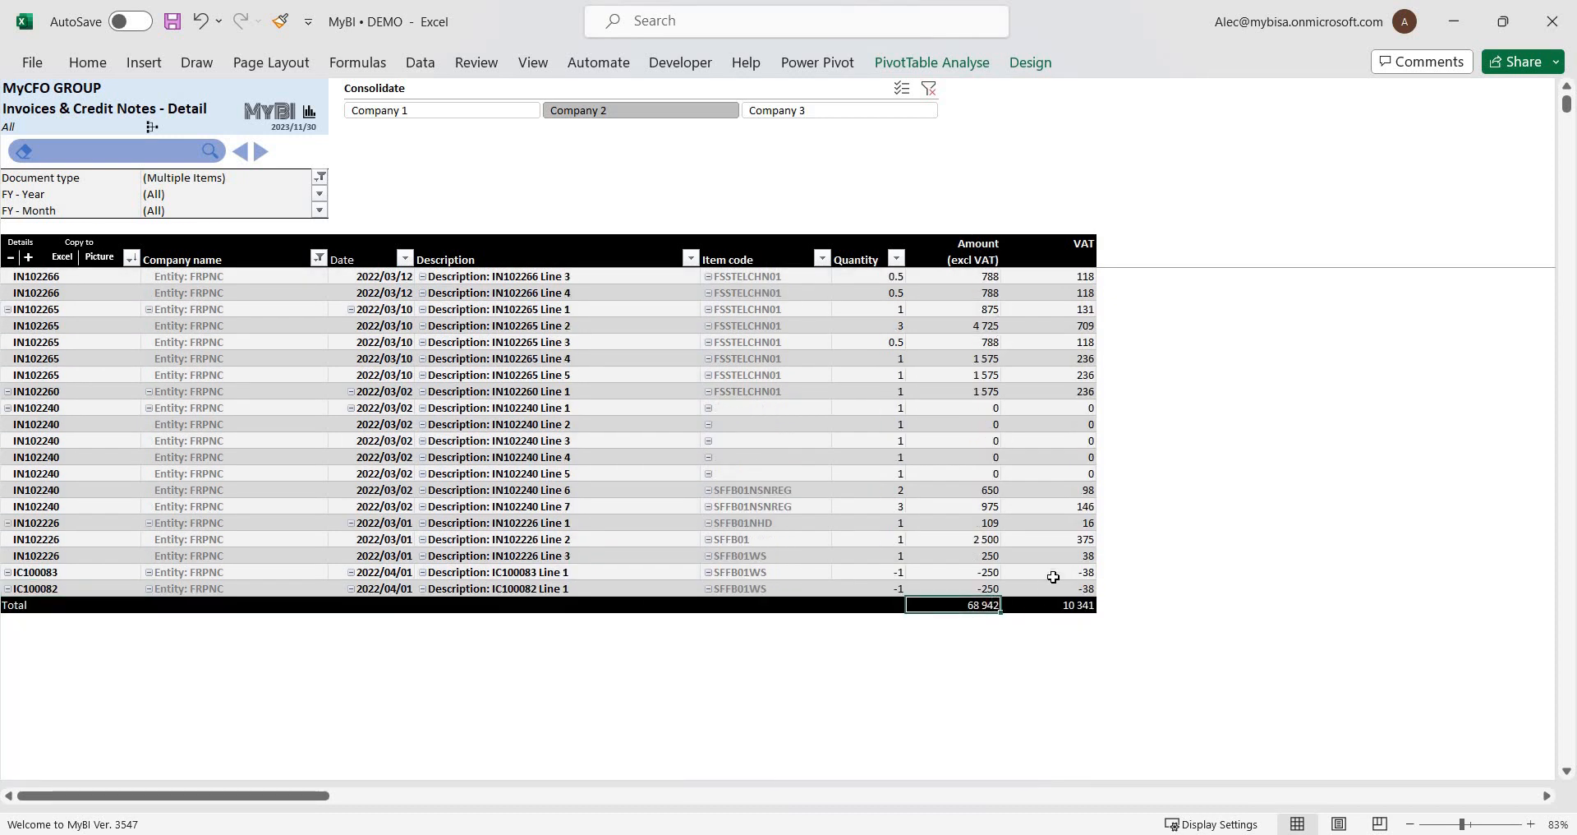
{"action": "key", "text": "Right"}
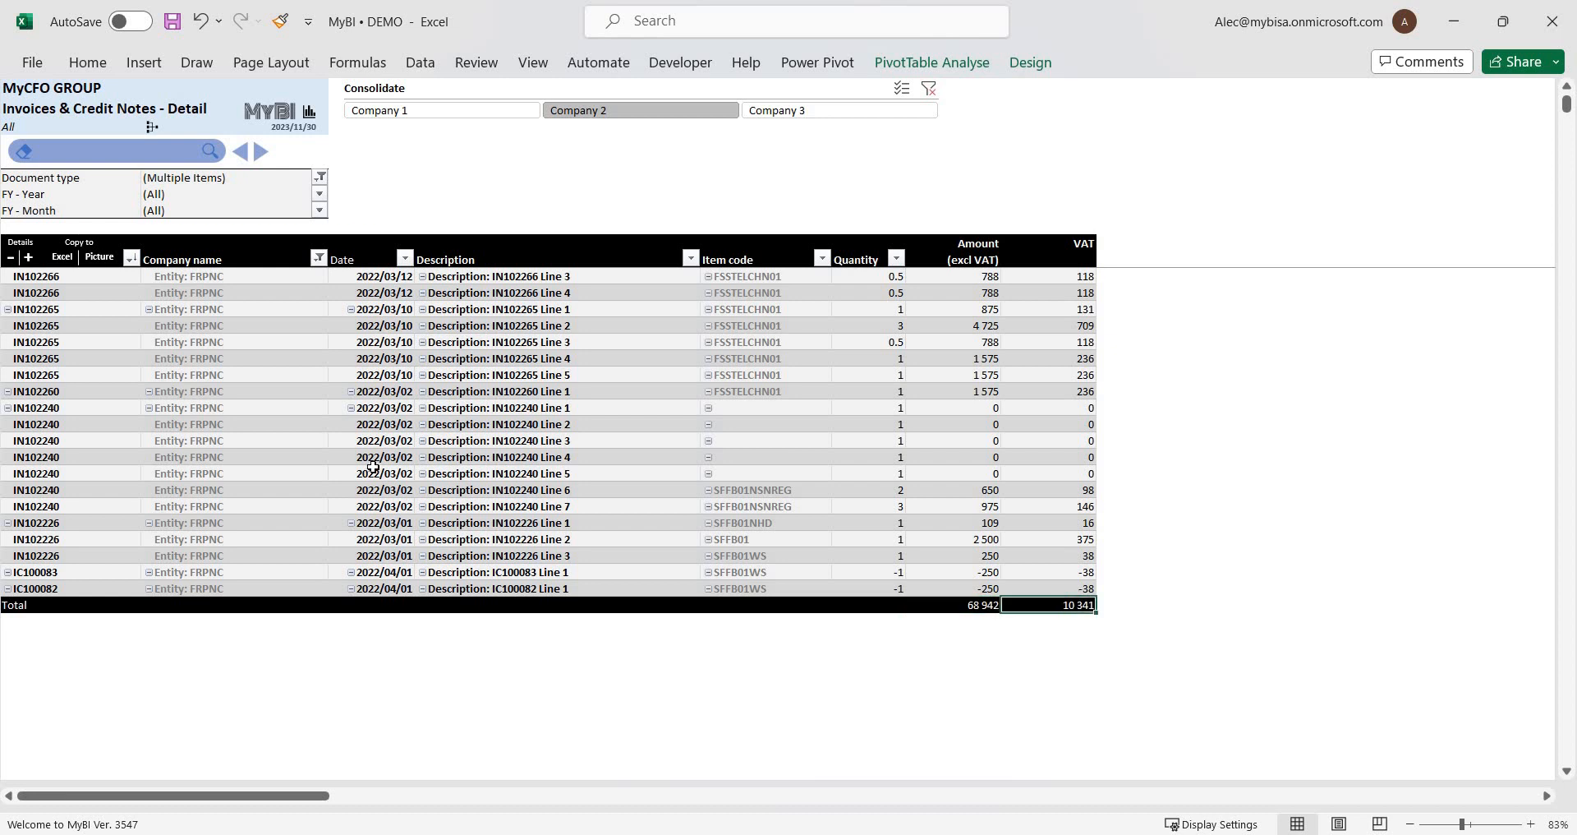
{"action": "scroll", "coordinate": [373, 467], "scroll_direction": "up", "scroll_amount": 5}
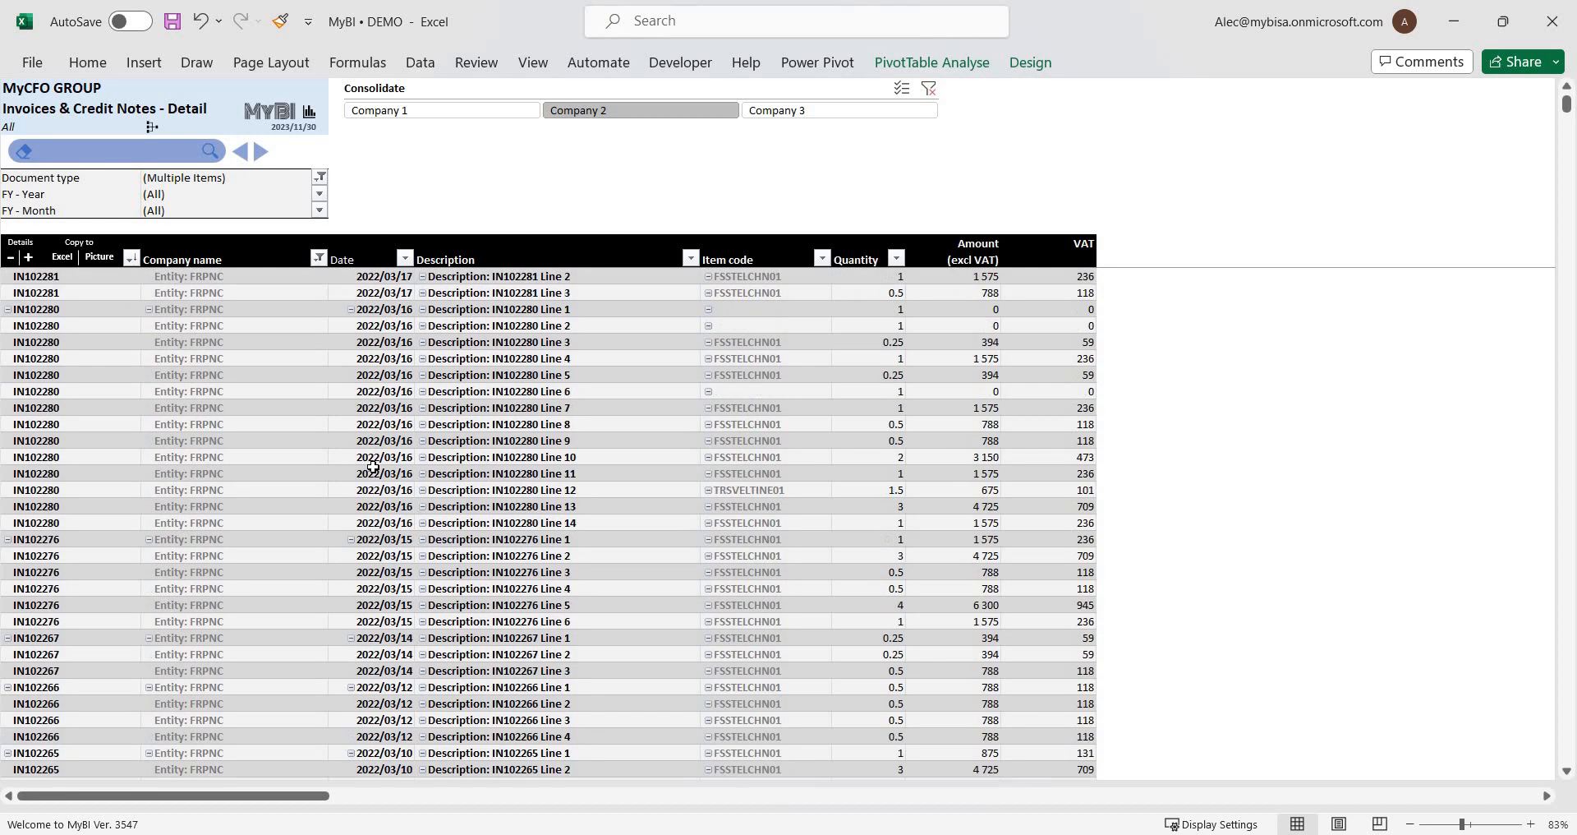
{"action": "scroll", "coordinate": [373, 467], "scroll_direction": "up", "scroll_amount": 15}
{"action": "scroll", "coordinate": [373, 466], "scroll_direction": "up", "scroll_amount": 13}
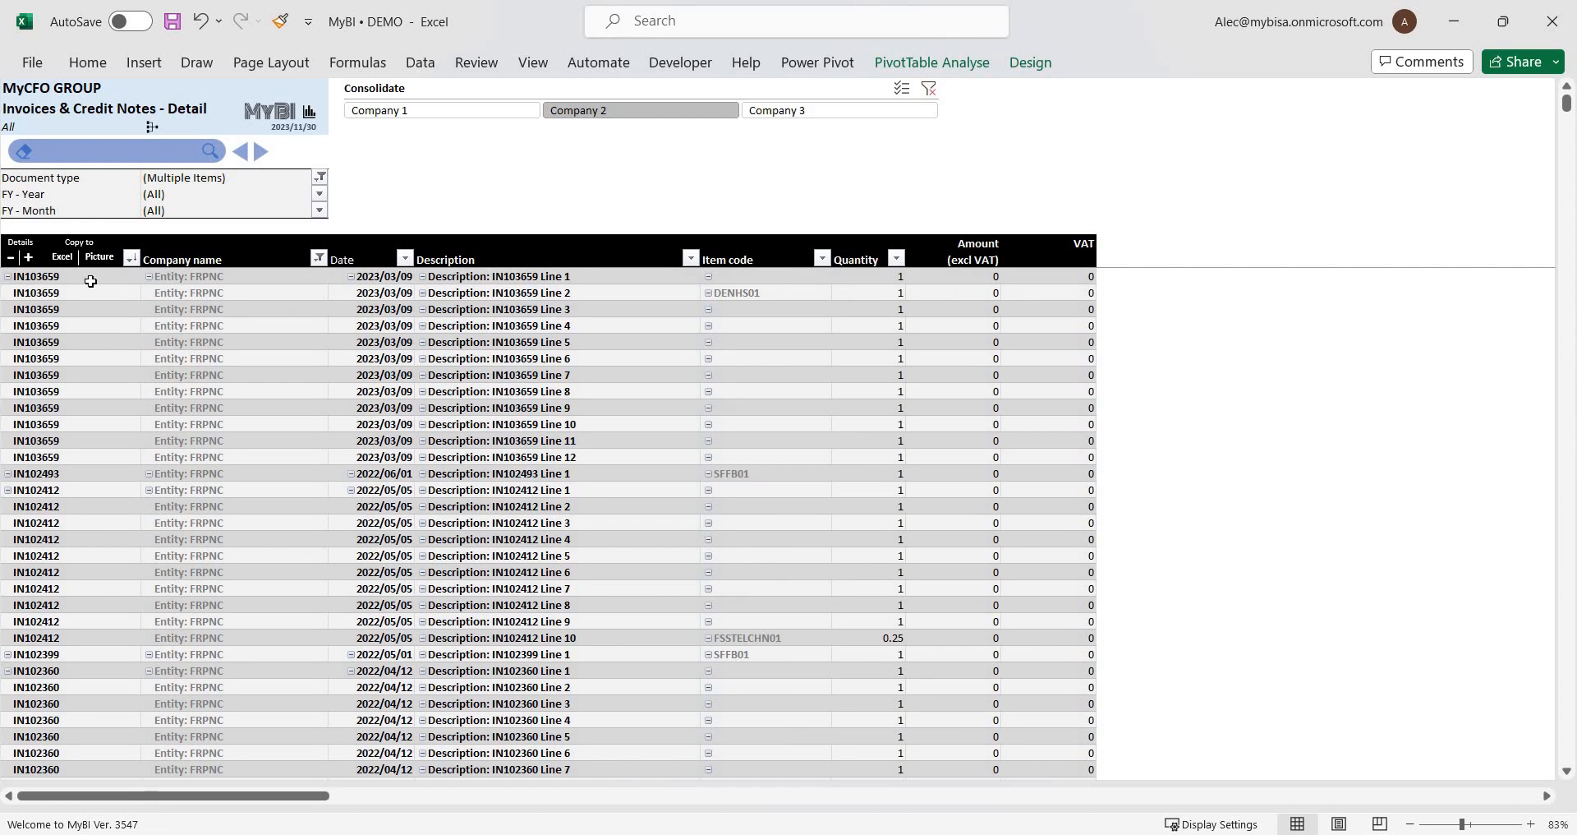
Copy the filtered report in Excel format and paste it into a new blank workbook starting at cell A1.
{"action": "left_click_drag", "start_coordinate": [92, 281], "coordinate": [1038, 535]}
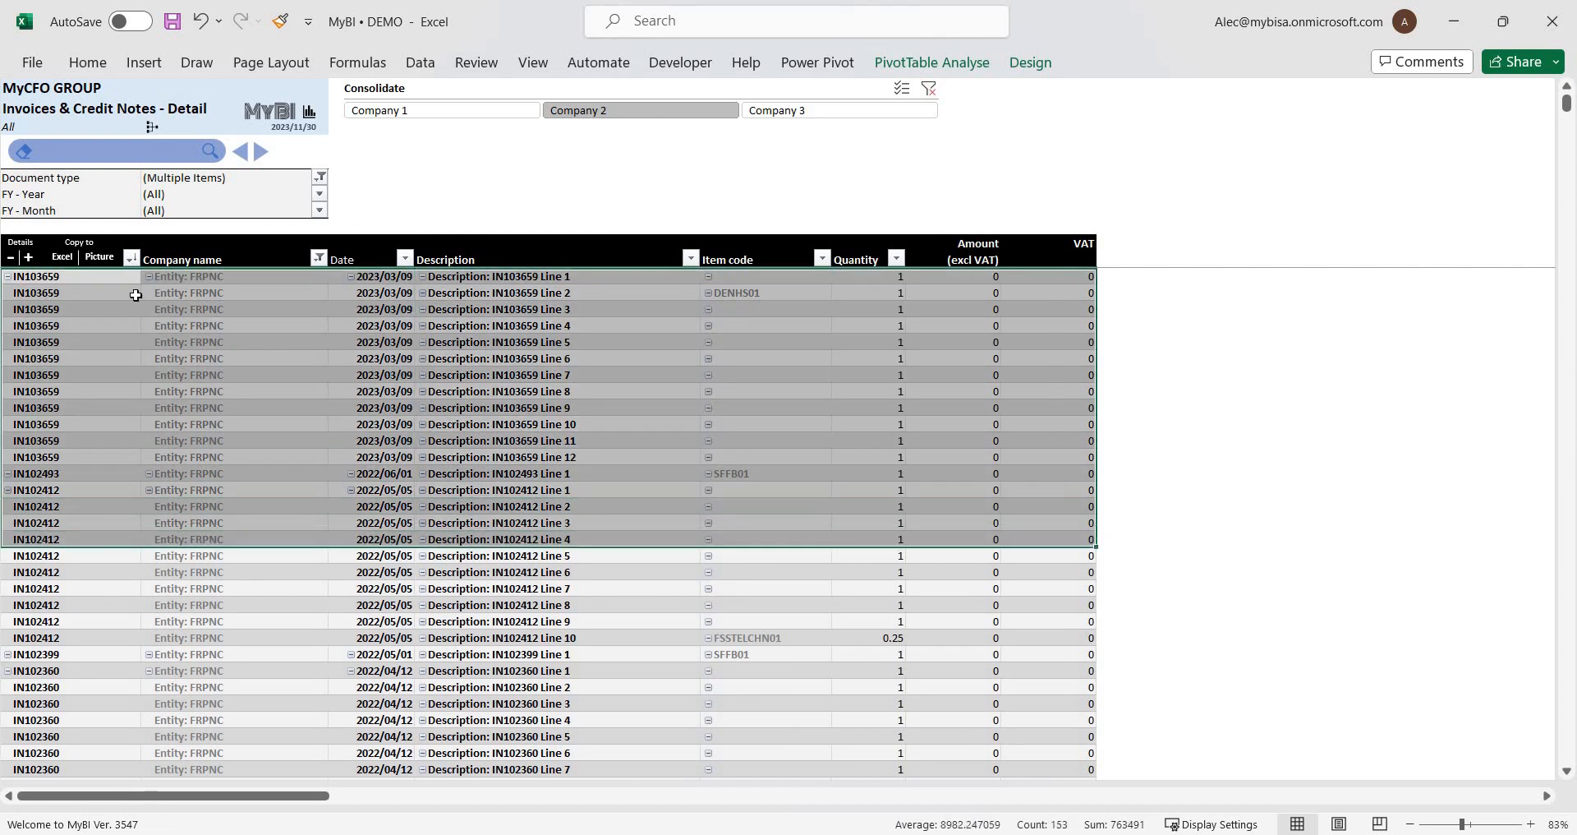
{"action": "left_click", "coordinate": [62, 258]}
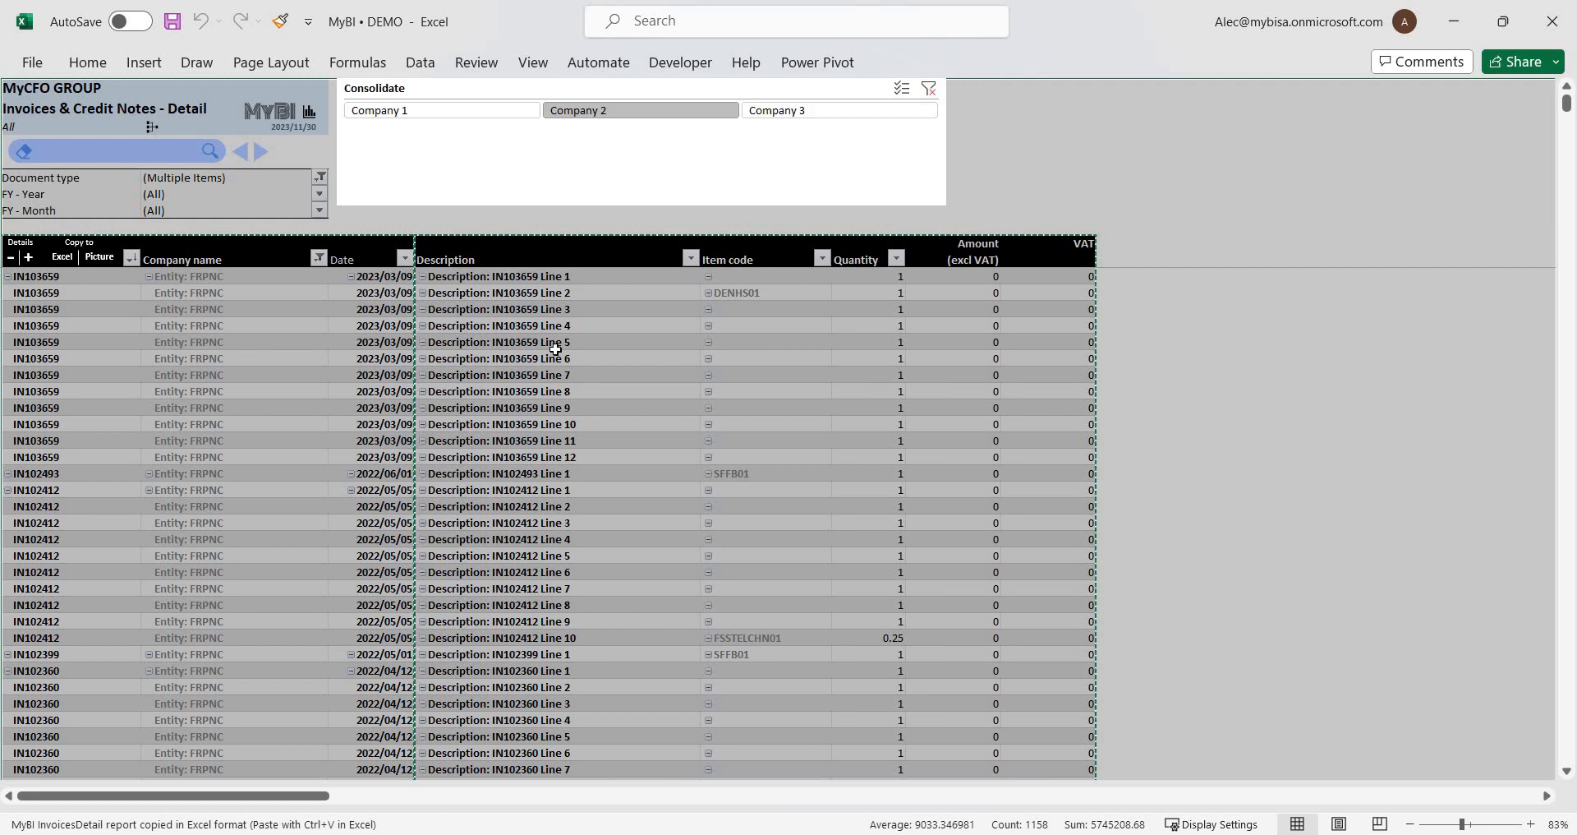
{"action": "key", "text": "ctrl+n"}
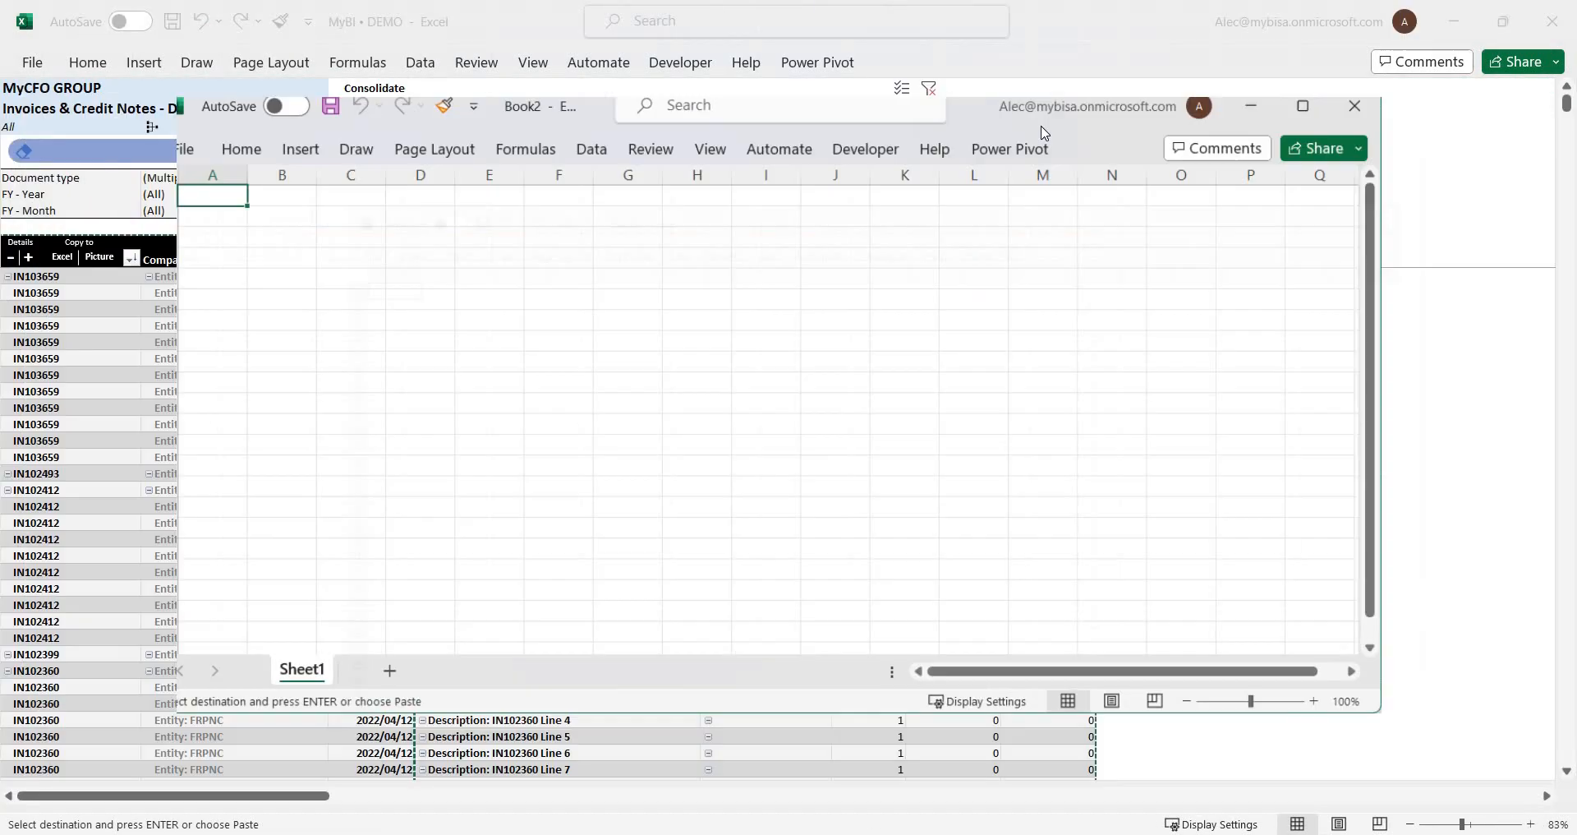
{"action": "left_click", "coordinate": [1299, 137]}
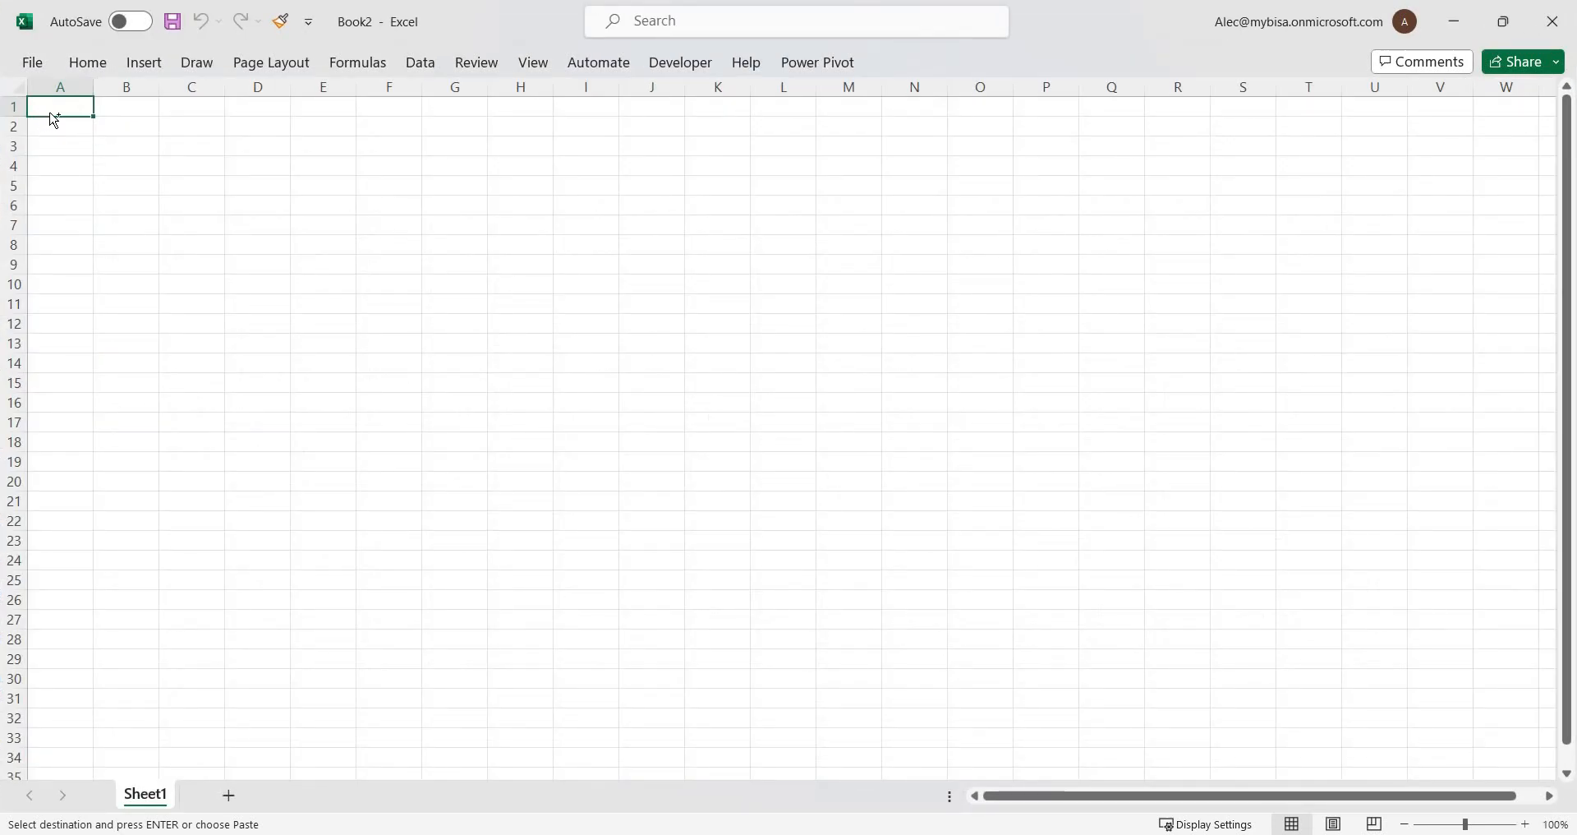
{"action": "key", "text": "ctrl+v"}
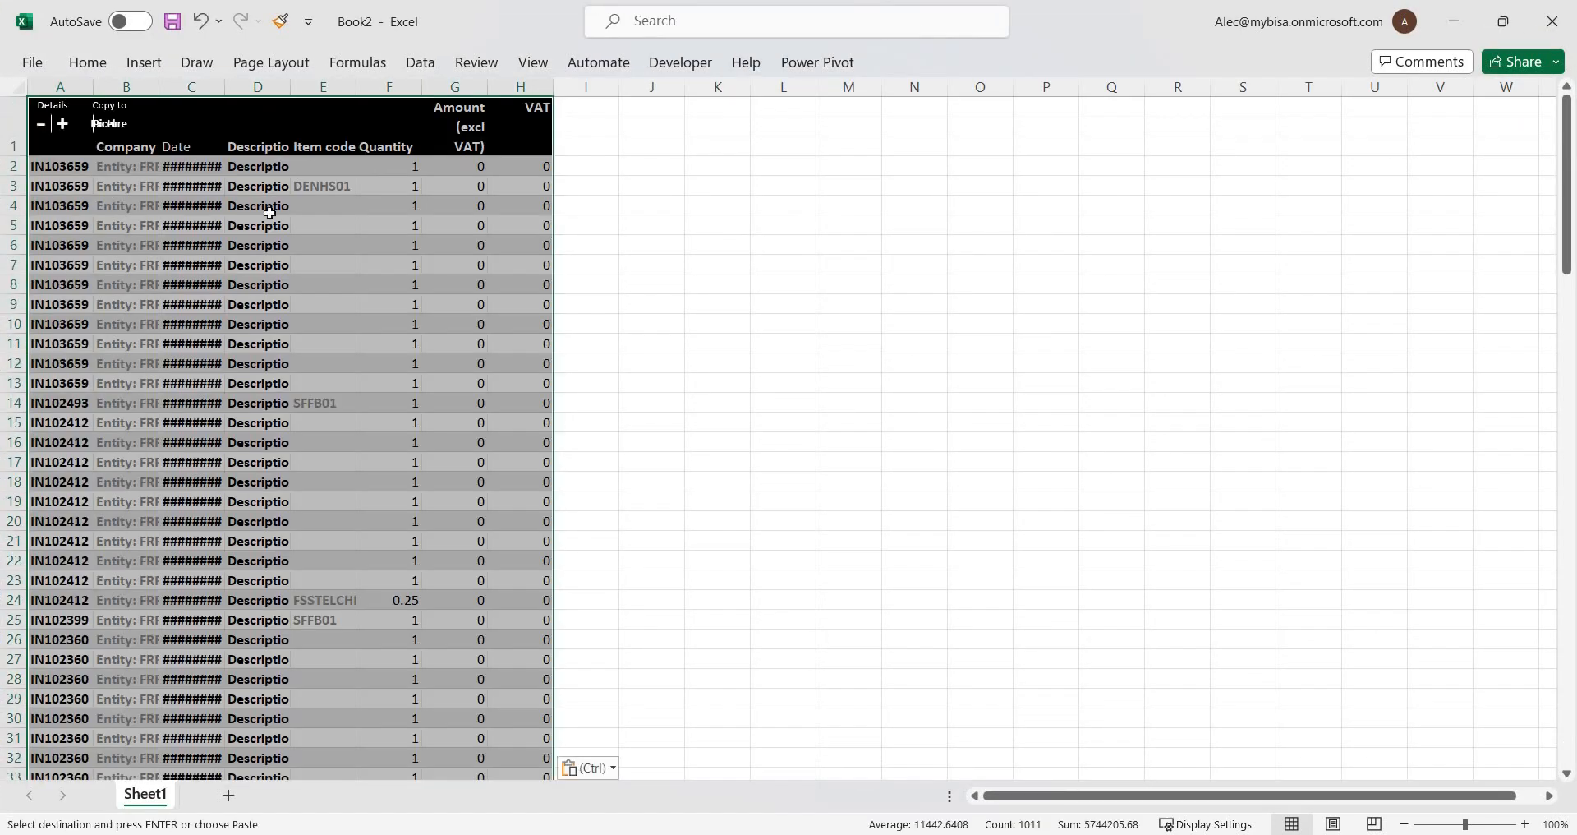
Fit all column widths of the pasted sheet to their contents, and view the available Save As locations.
{"action": "left_click", "coordinate": [16, 87]}
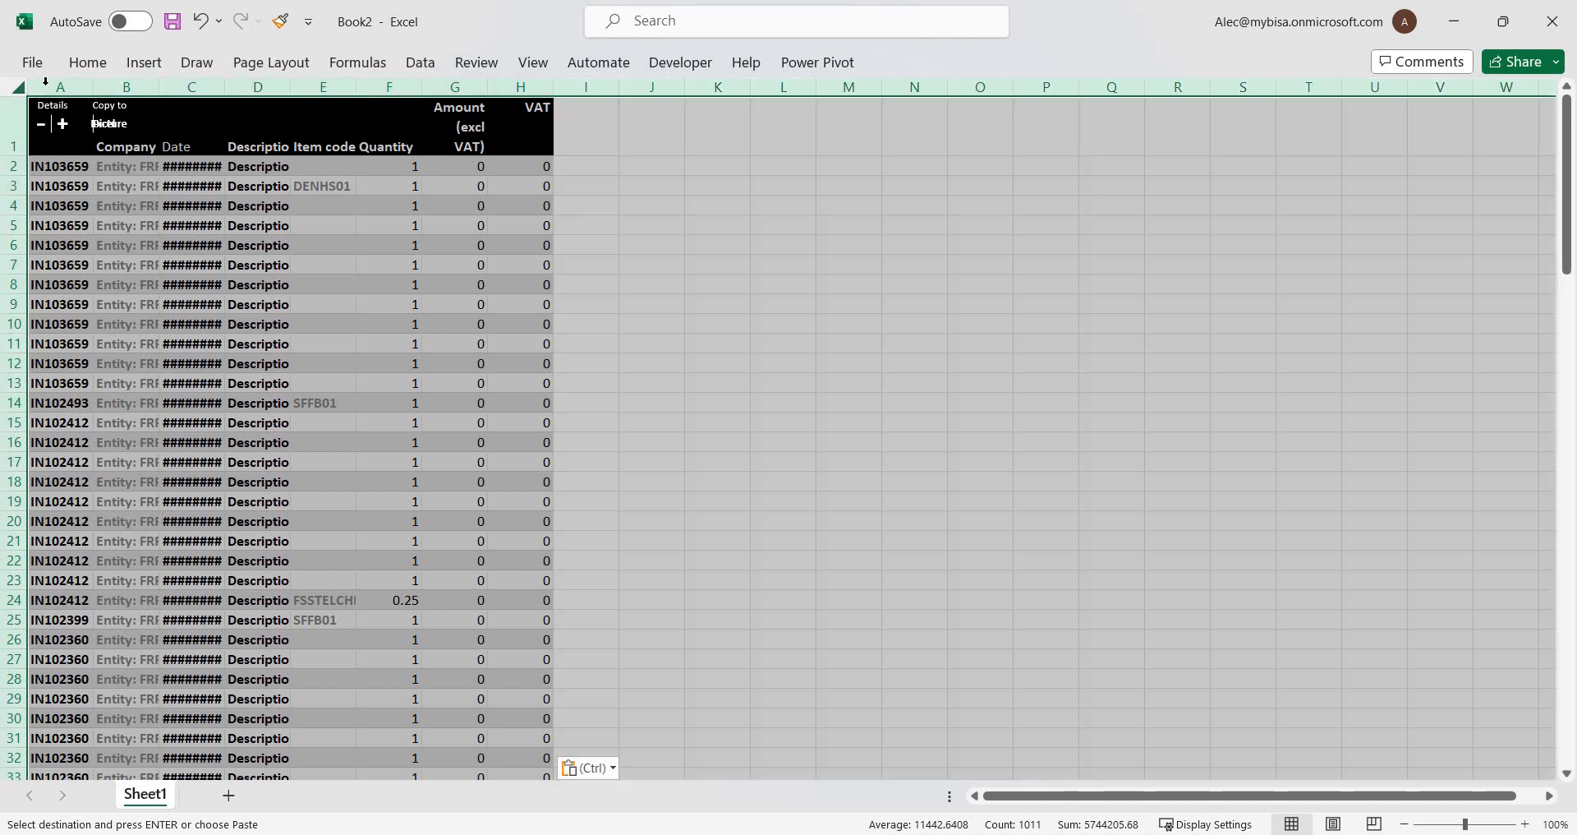
{"action": "double_click", "coordinate": [92, 83]}
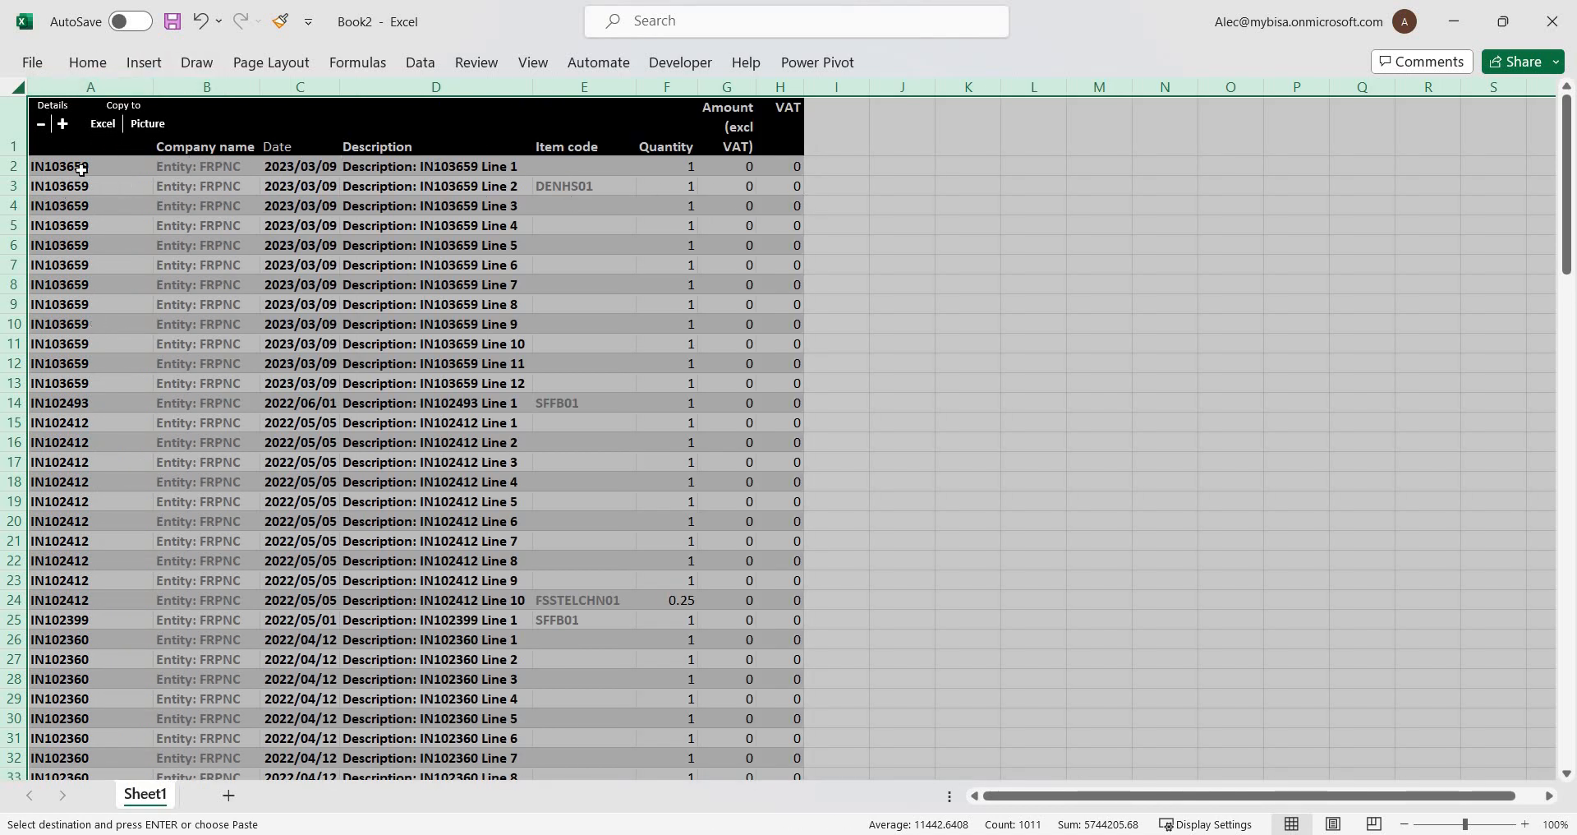
{"action": "left_click", "coordinate": [712, 202]}
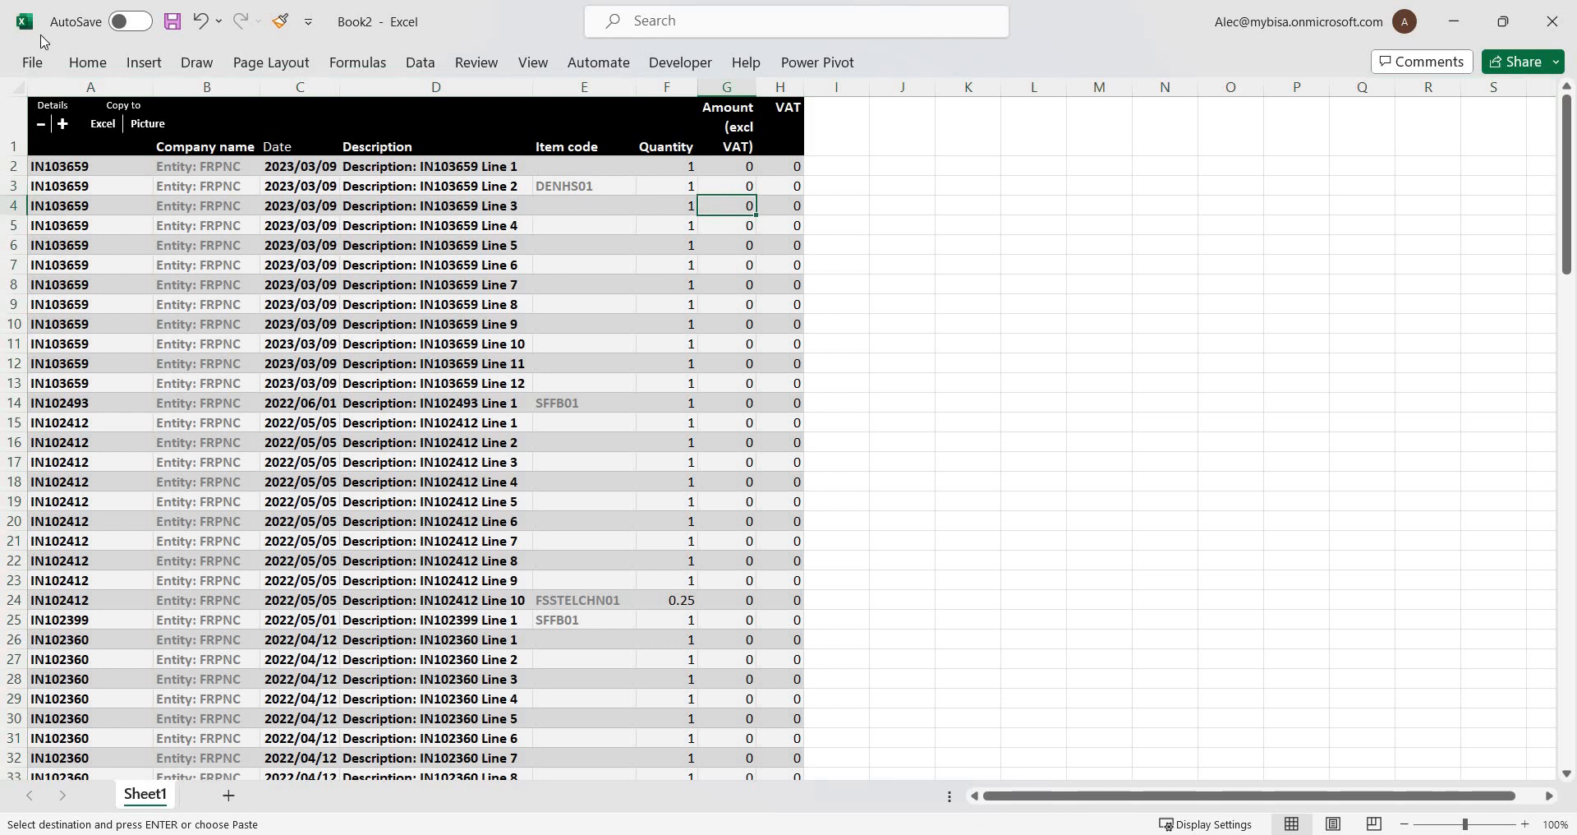
{"action": "left_click", "coordinate": [31, 64]}
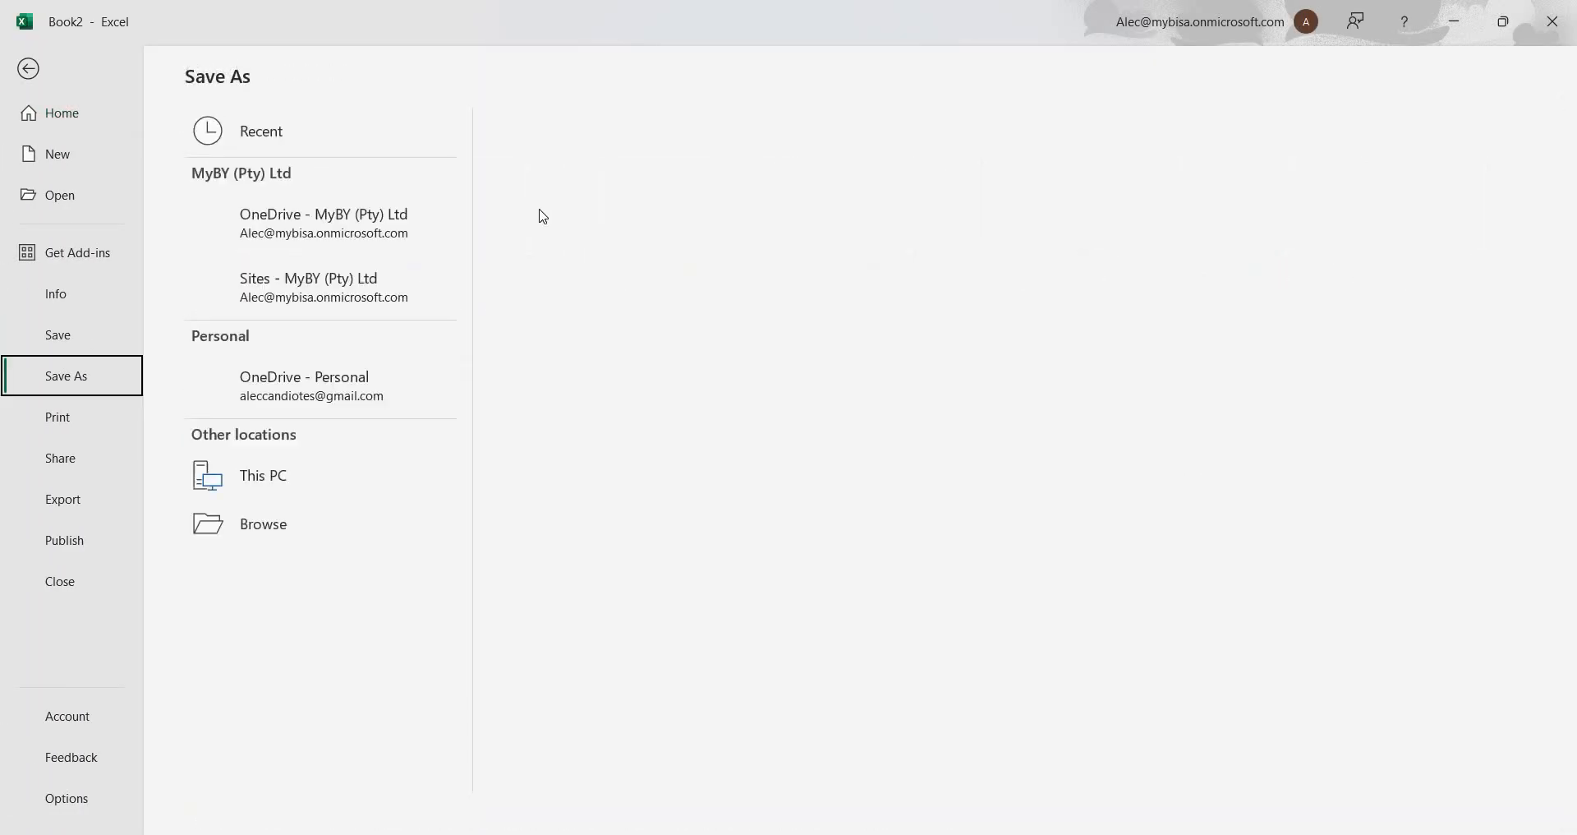
{"action": "key", "text": "Escape"}
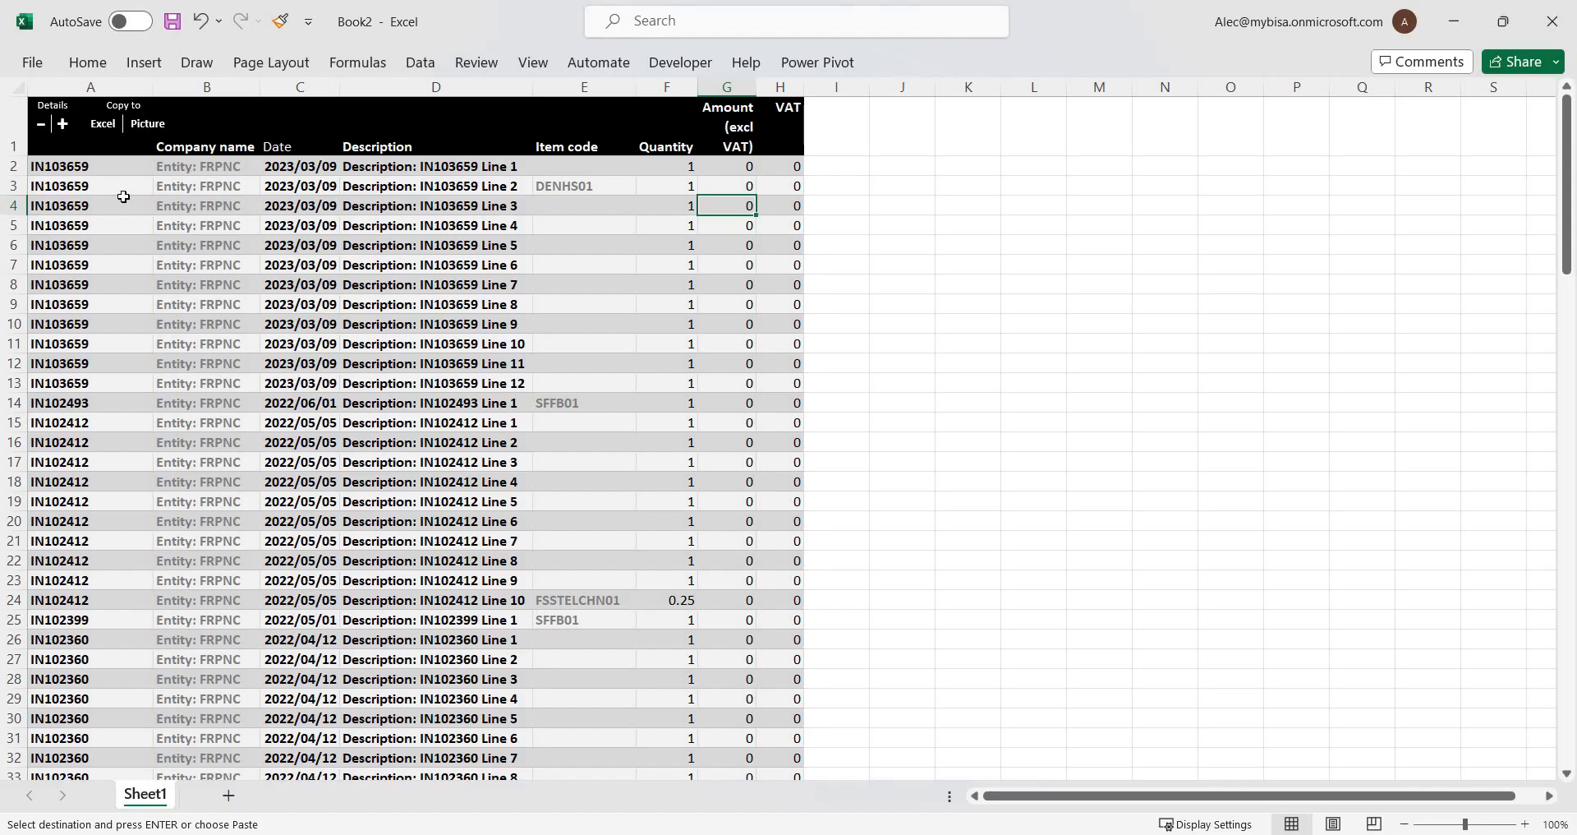
Examine the pasted transaction lines, starting with the rows of invoice IN103659 and continuing down the sheet.
{"action": "left_click_drag", "start_coordinate": [92, 167], "coordinate": [791, 383]}
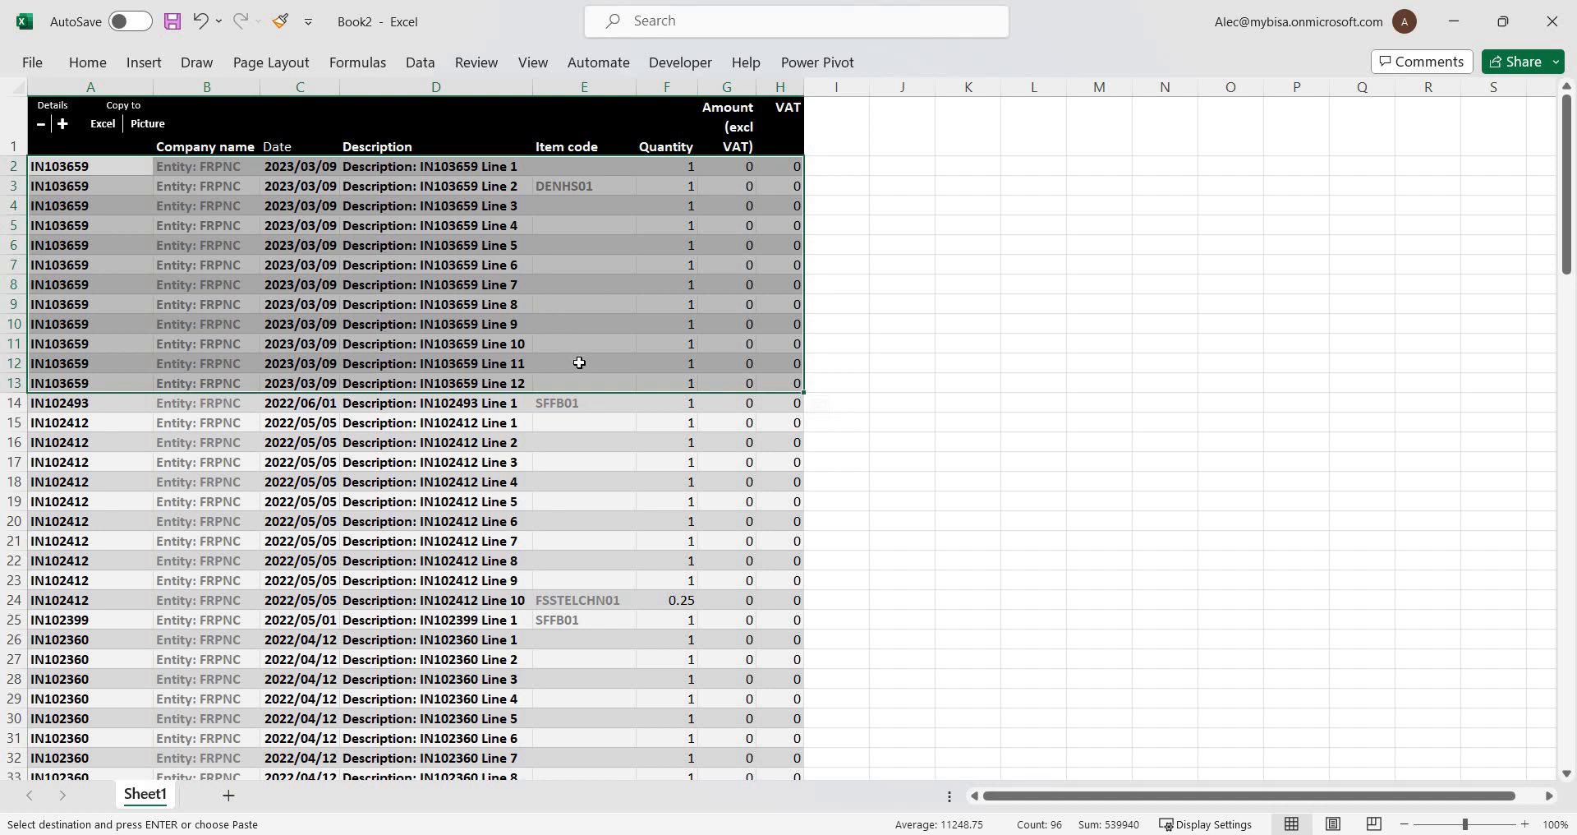
{"action": "scroll", "coordinate": [580, 362], "scroll_direction": "down", "scroll_amount": 4}
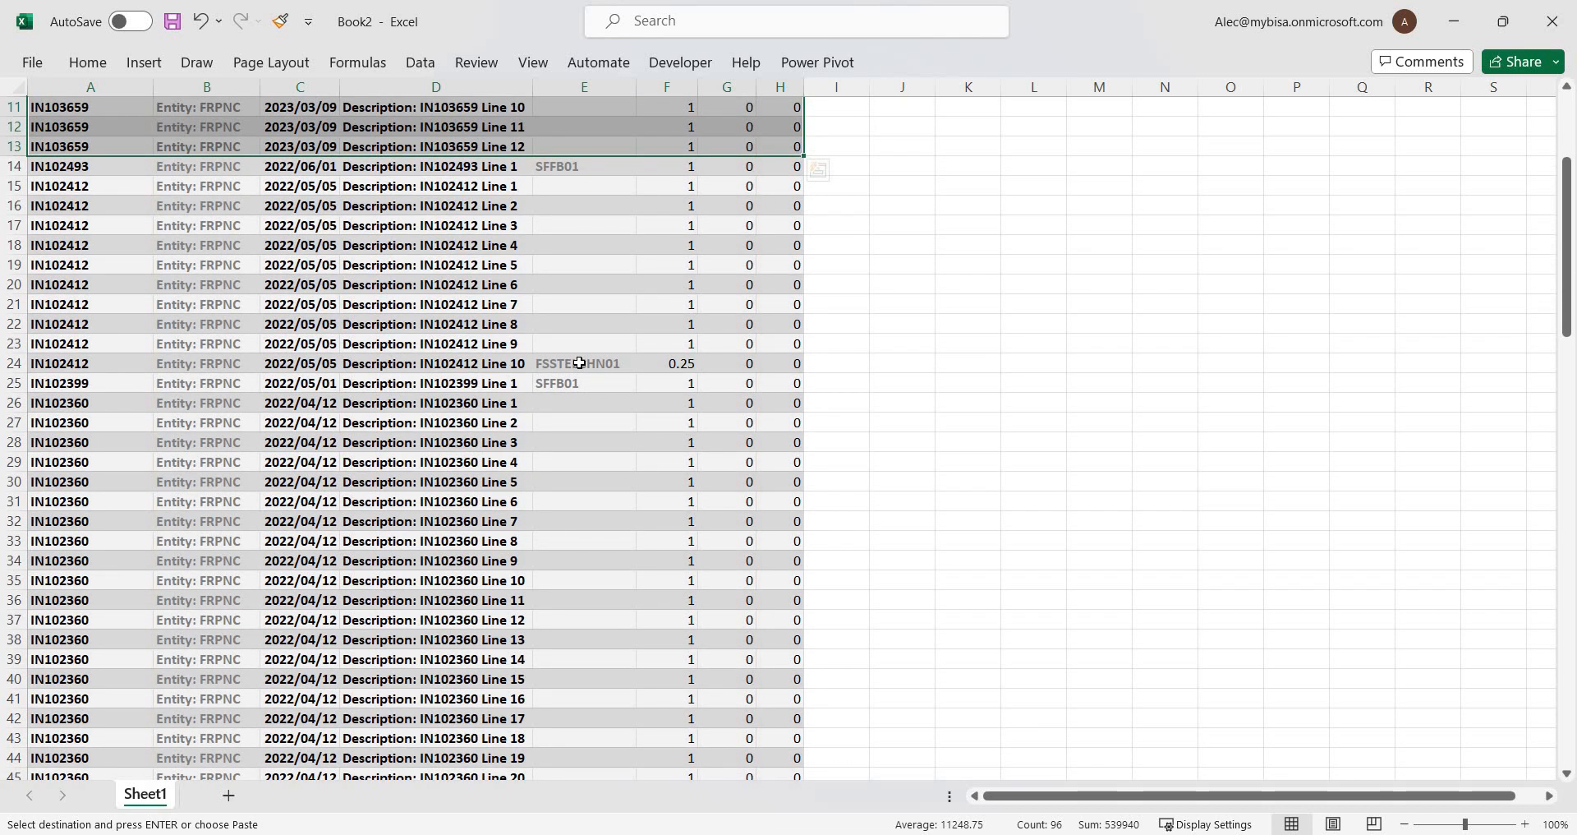
{"action": "scroll", "coordinate": [544, 351], "scroll_direction": "down", "scroll_amount": 9}
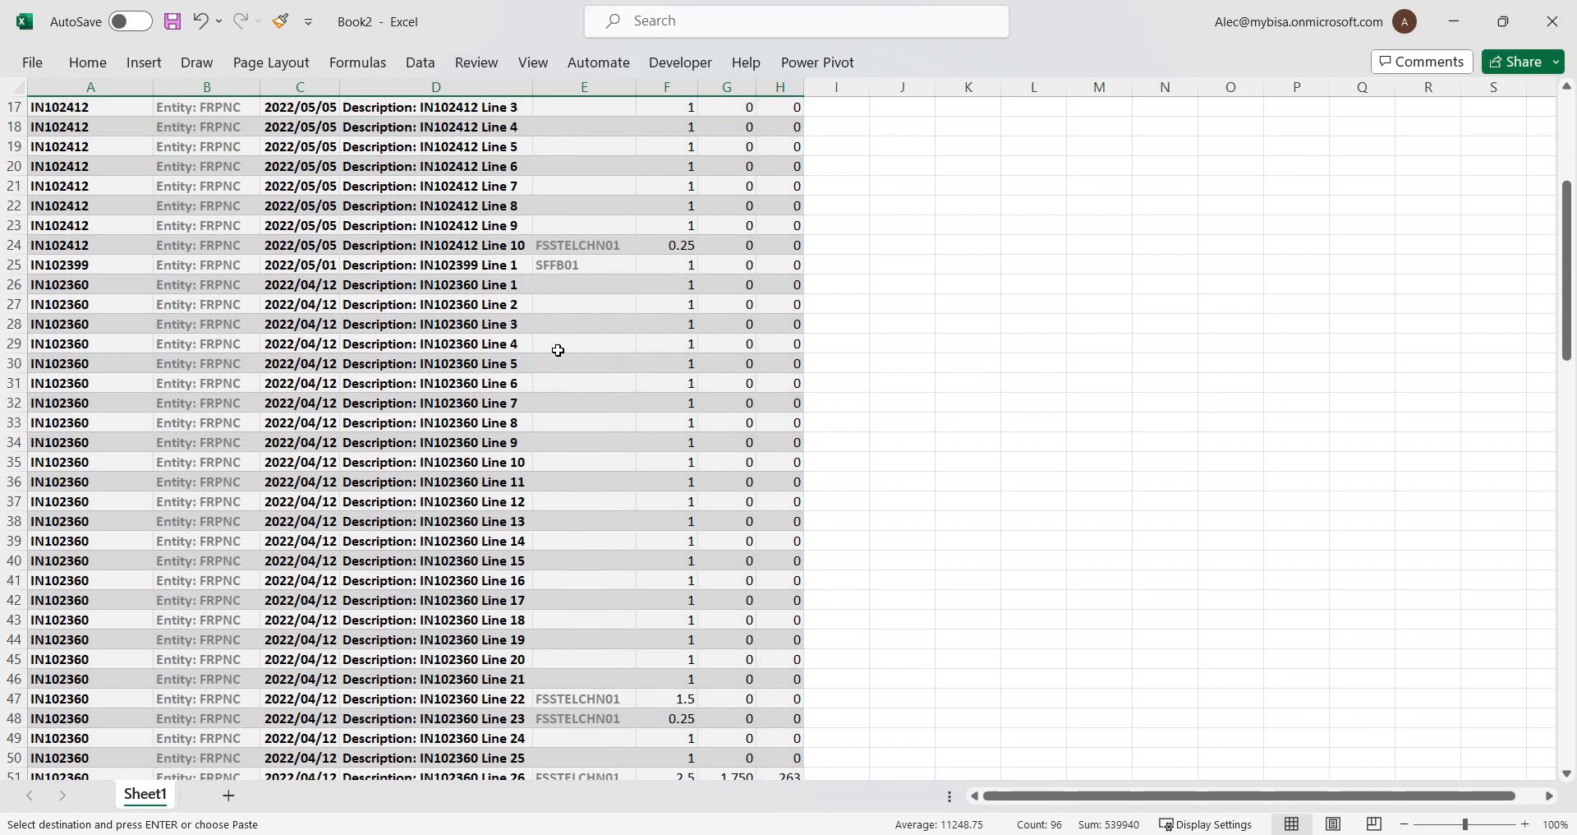
{"action": "scroll", "coordinate": [383, 368], "scroll_direction": "down", "scroll_amount": 17}
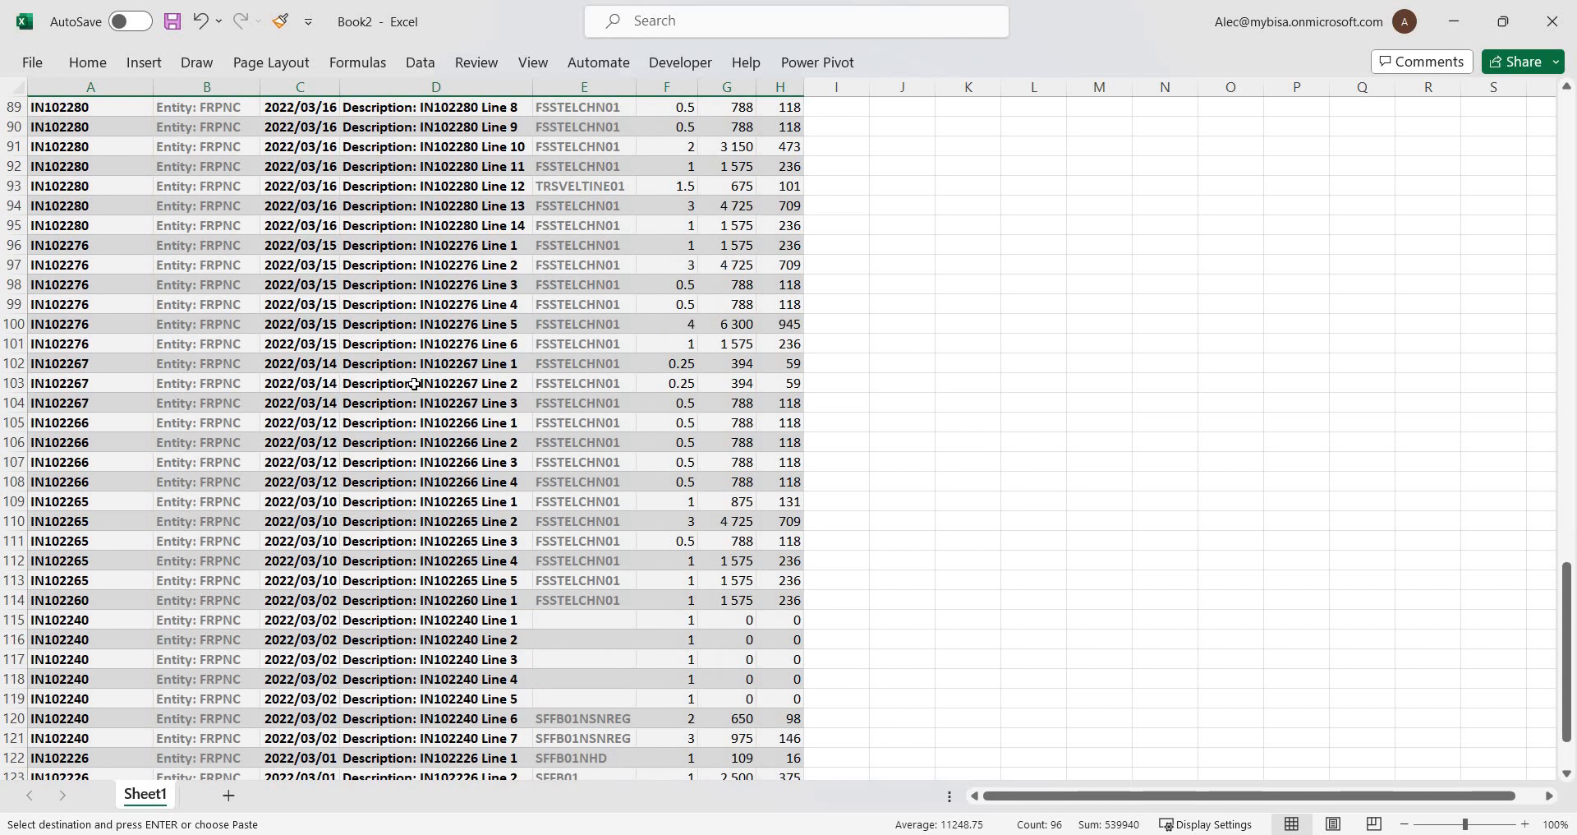
Check the pasted transactions down to the total row at the end of the sheet, and return to the header row.
{"action": "scroll", "coordinate": [423, 384], "scroll_direction": "down", "scroll_amount": 3}
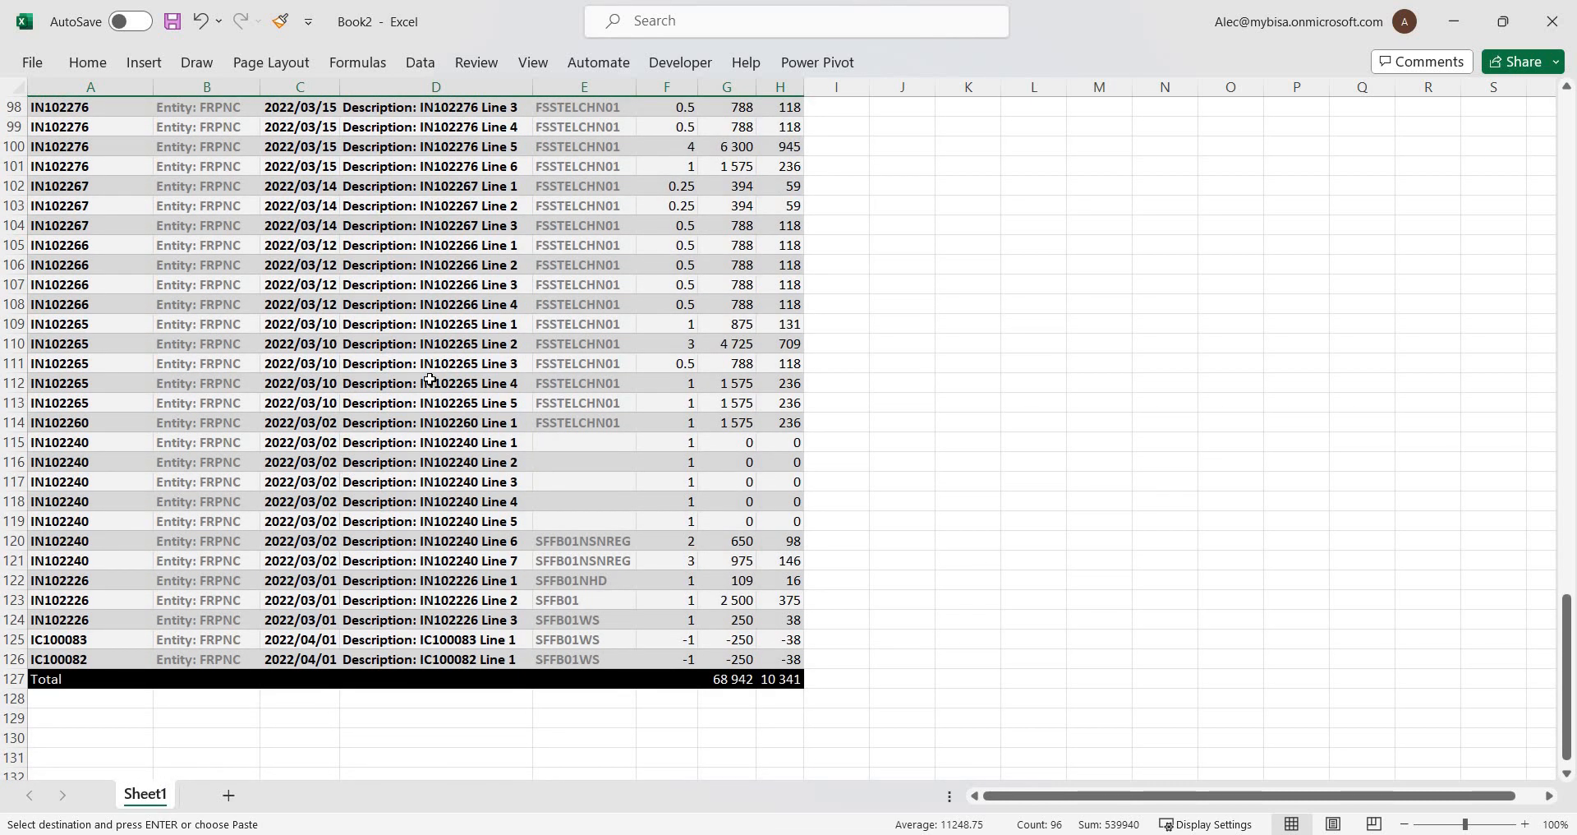
{"action": "scroll", "coordinate": [429, 376], "scroll_direction": "up", "scroll_amount": 1}
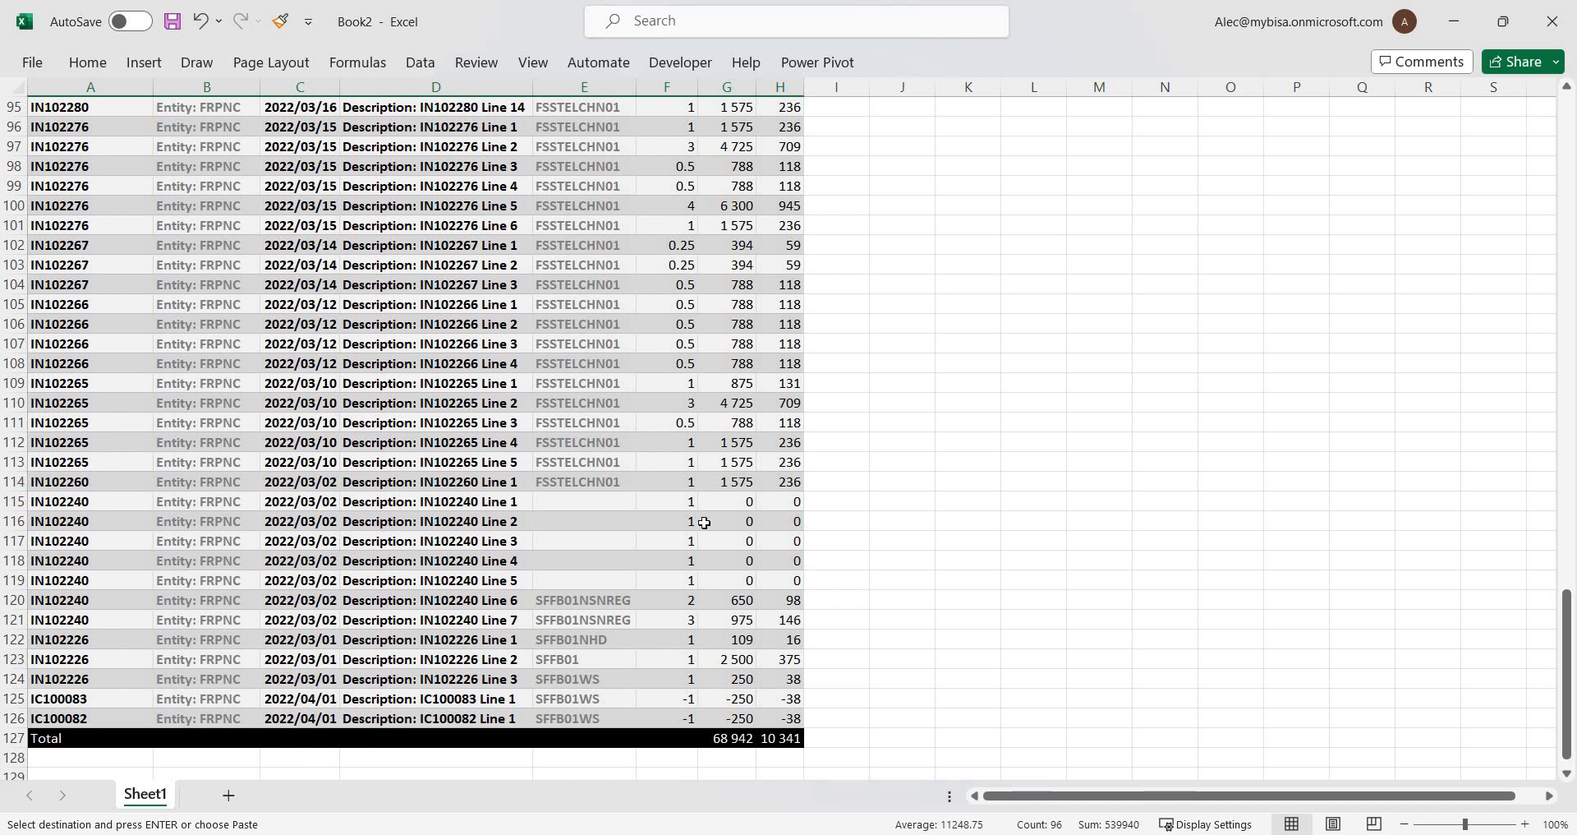
{"action": "scroll", "coordinate": [705, 521], "scroll_direction": "up", "scroll_amount": 20}
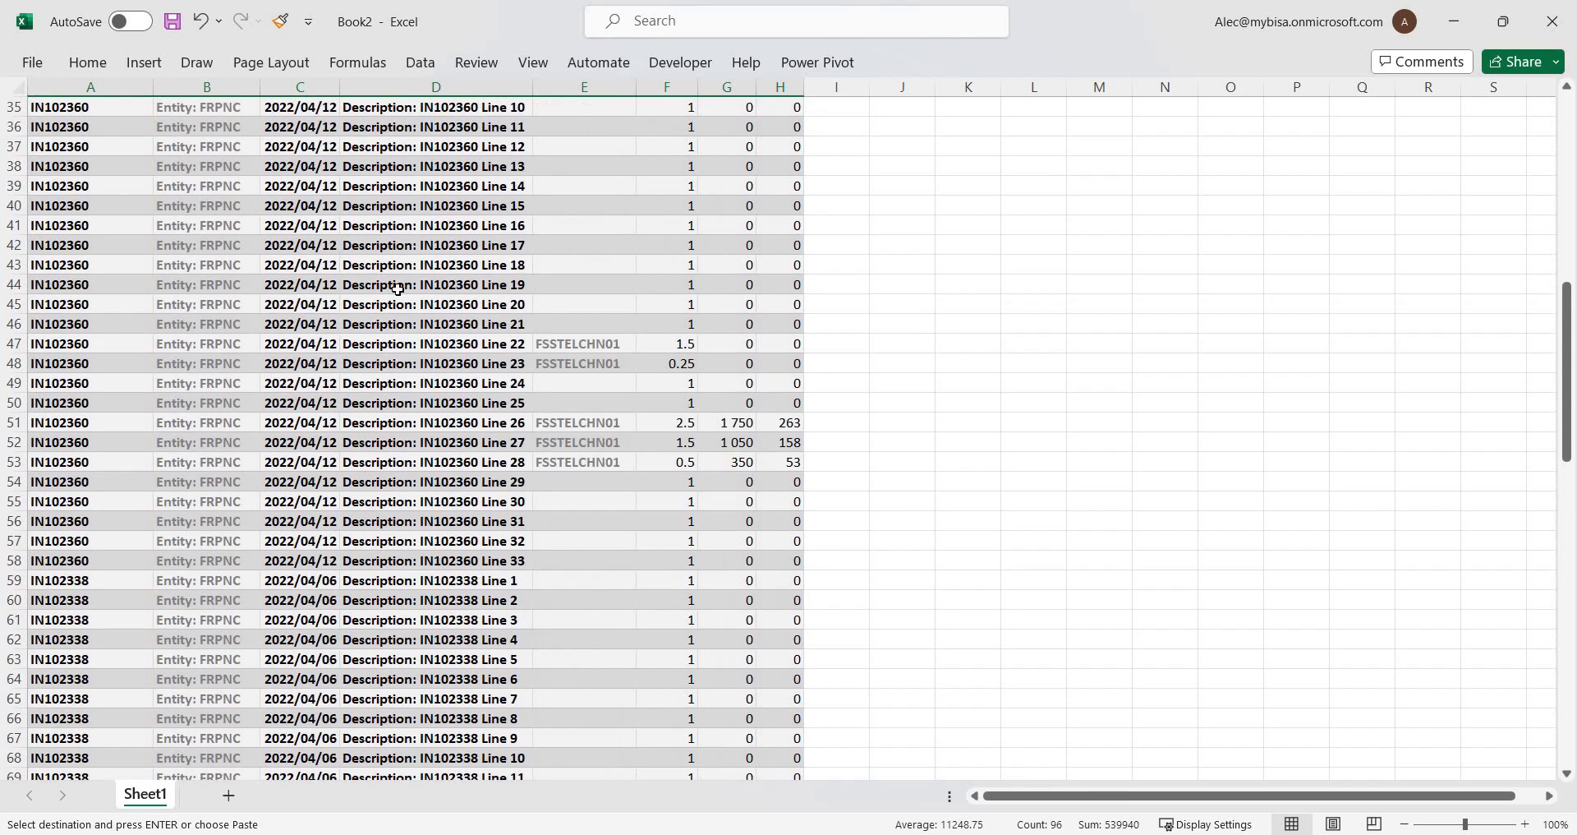
{"action": "left_click", "coordinate": [325, 227]}
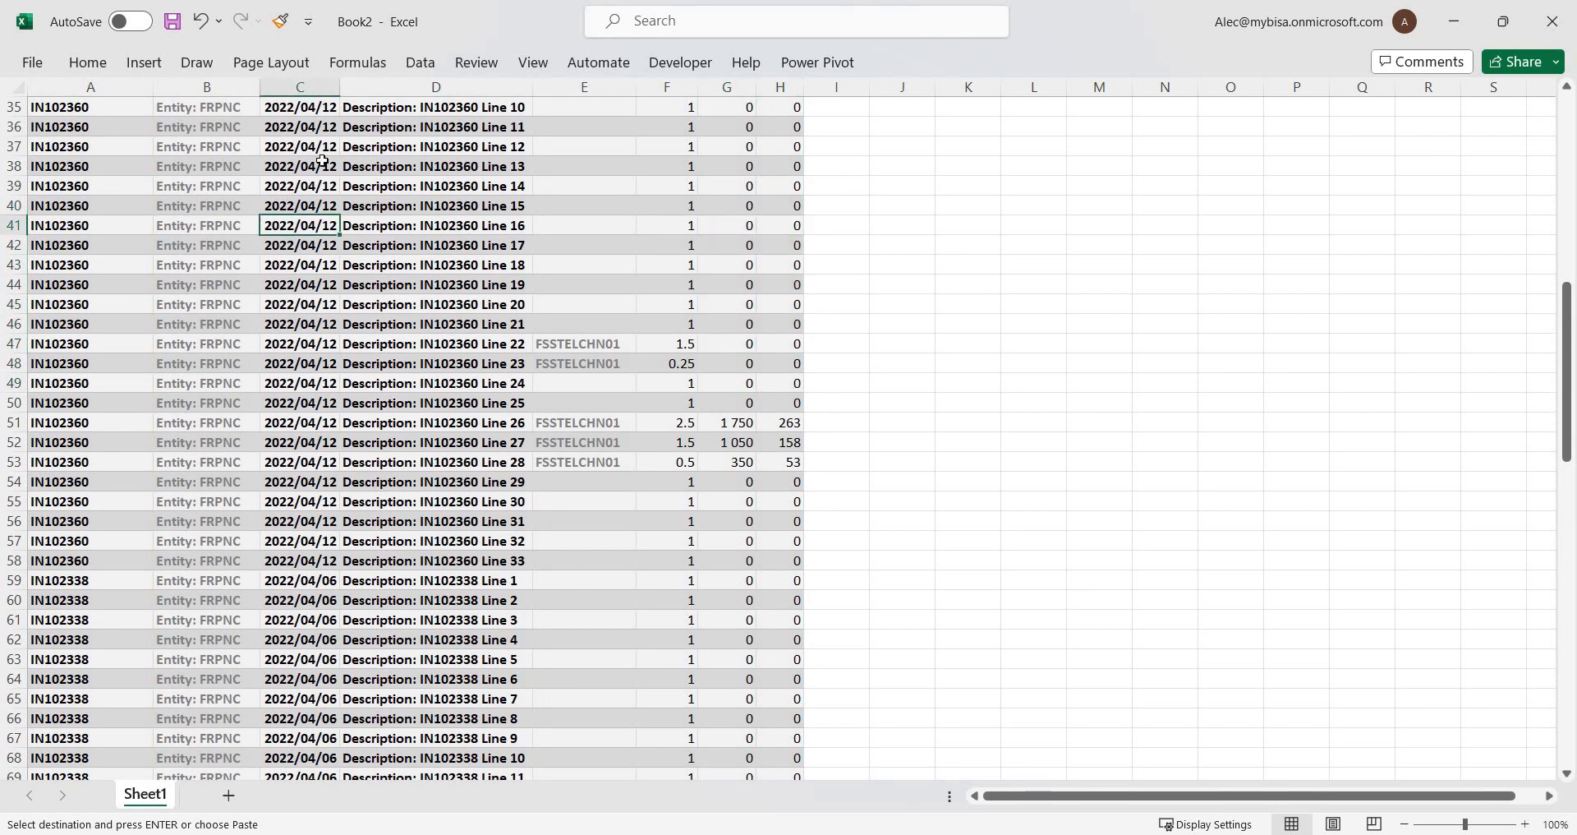
{"action": "scroll", "coordinate": [315, 258], "scroll_direction": "up", "scroll_amount": 11}
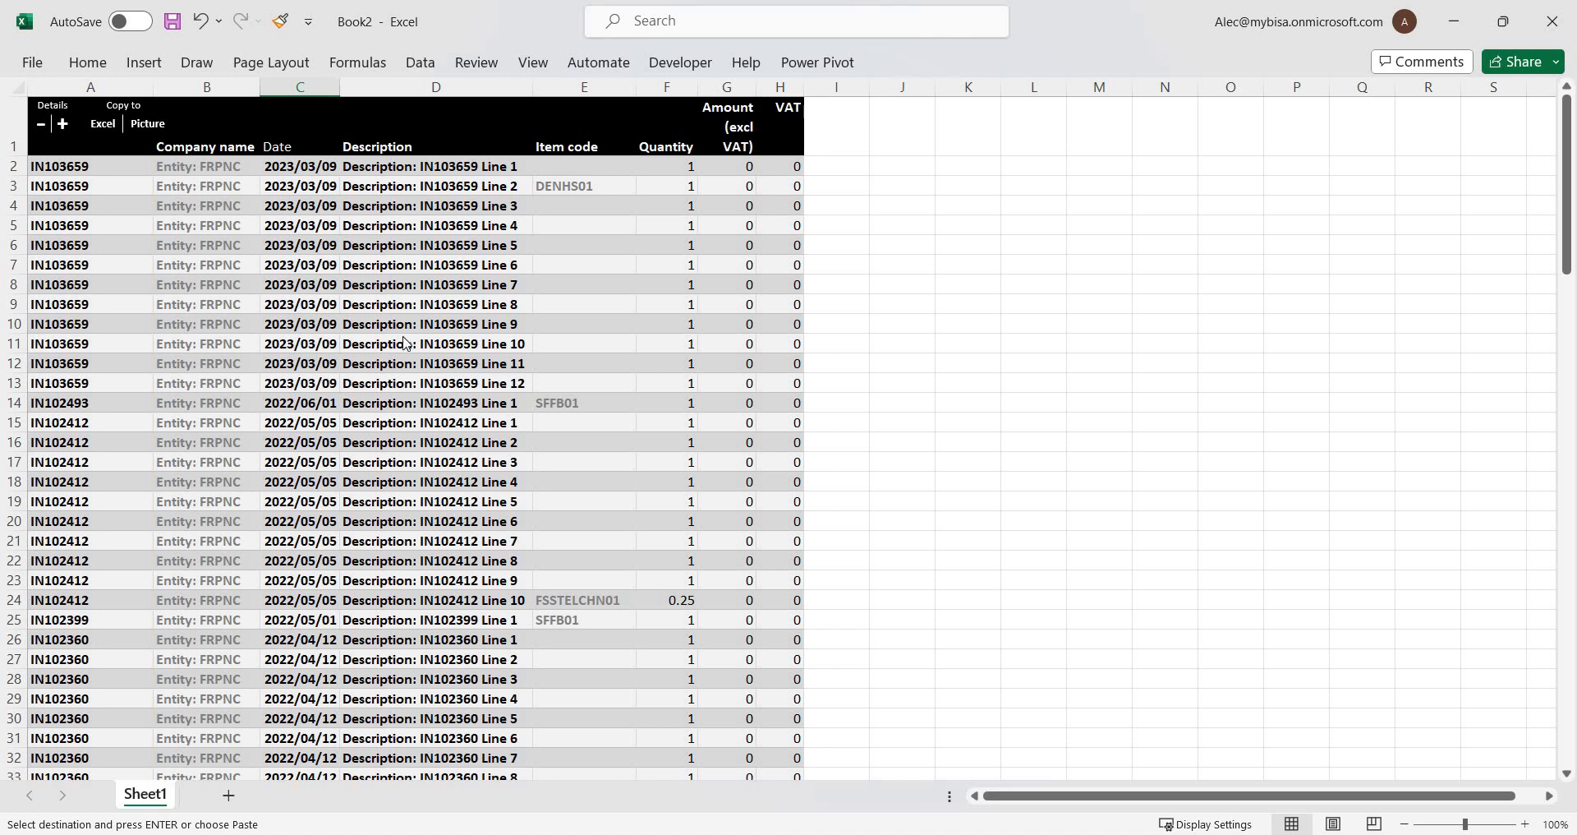
Switch to the MyBI DEMO workbook, view the supplier Invoice & Returns-Detail report from its main menu, and return to that menu.
{"action": "key", "text": "alt+Tab"}
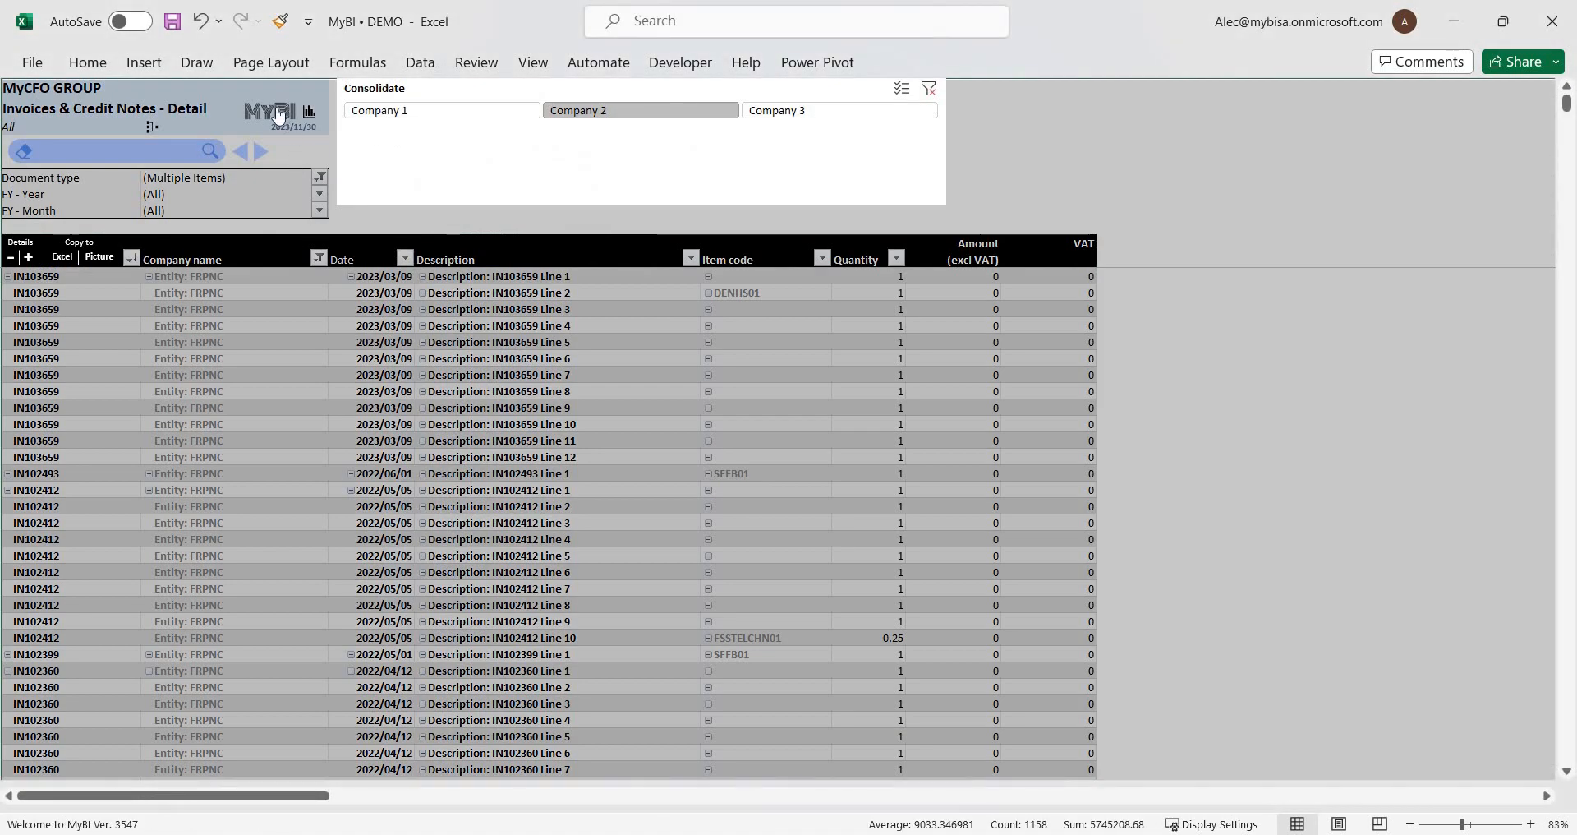
{"action": "left_click", "coordinate": [277, 108]}
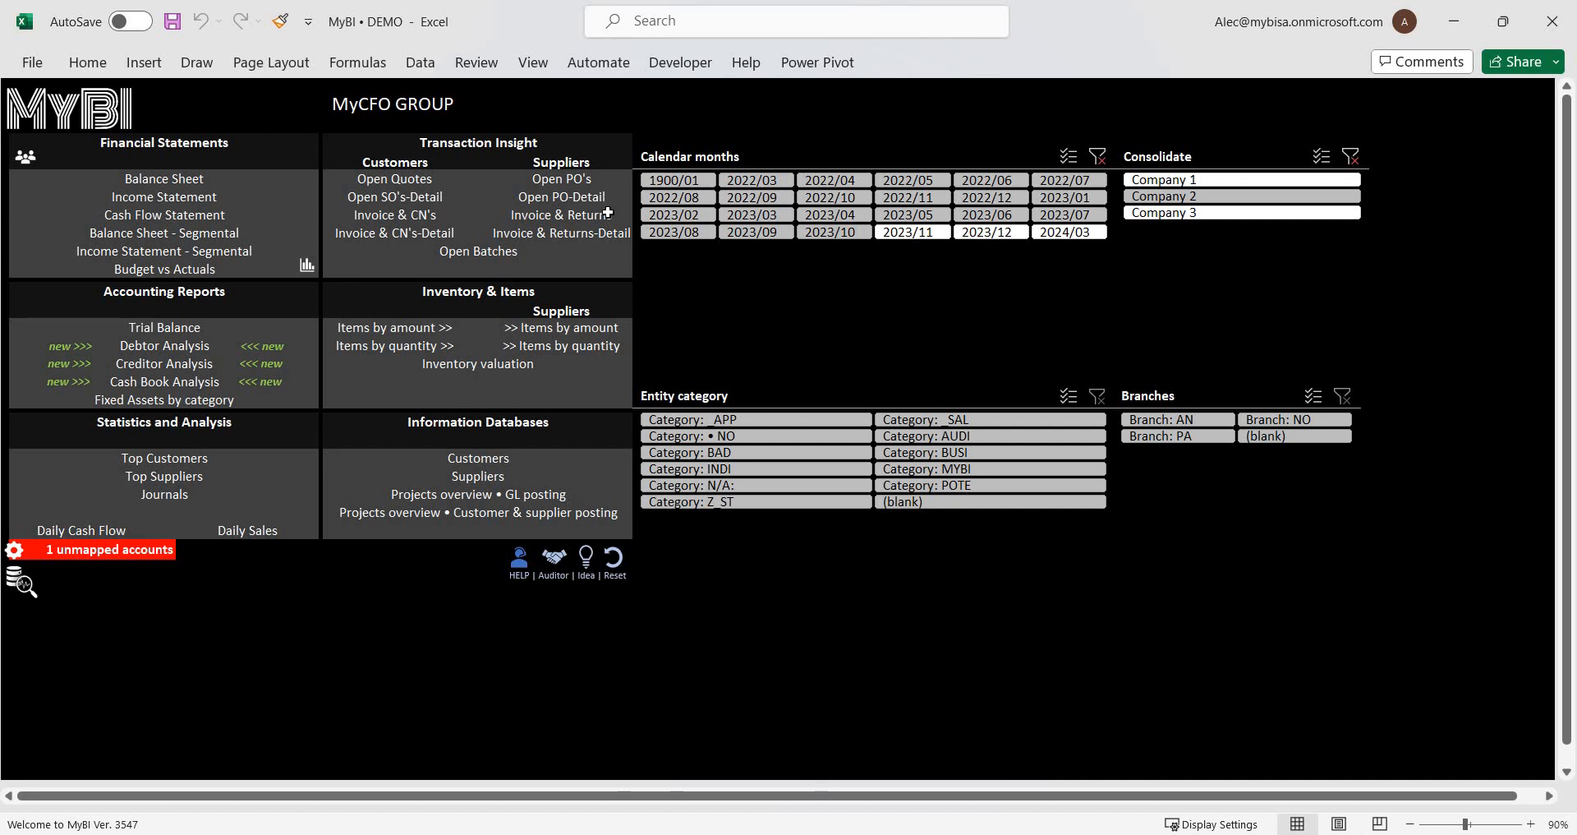
{"action": "left_click_drag", "start_coordinate": [579, 179], "coordinate": [580, 234]}
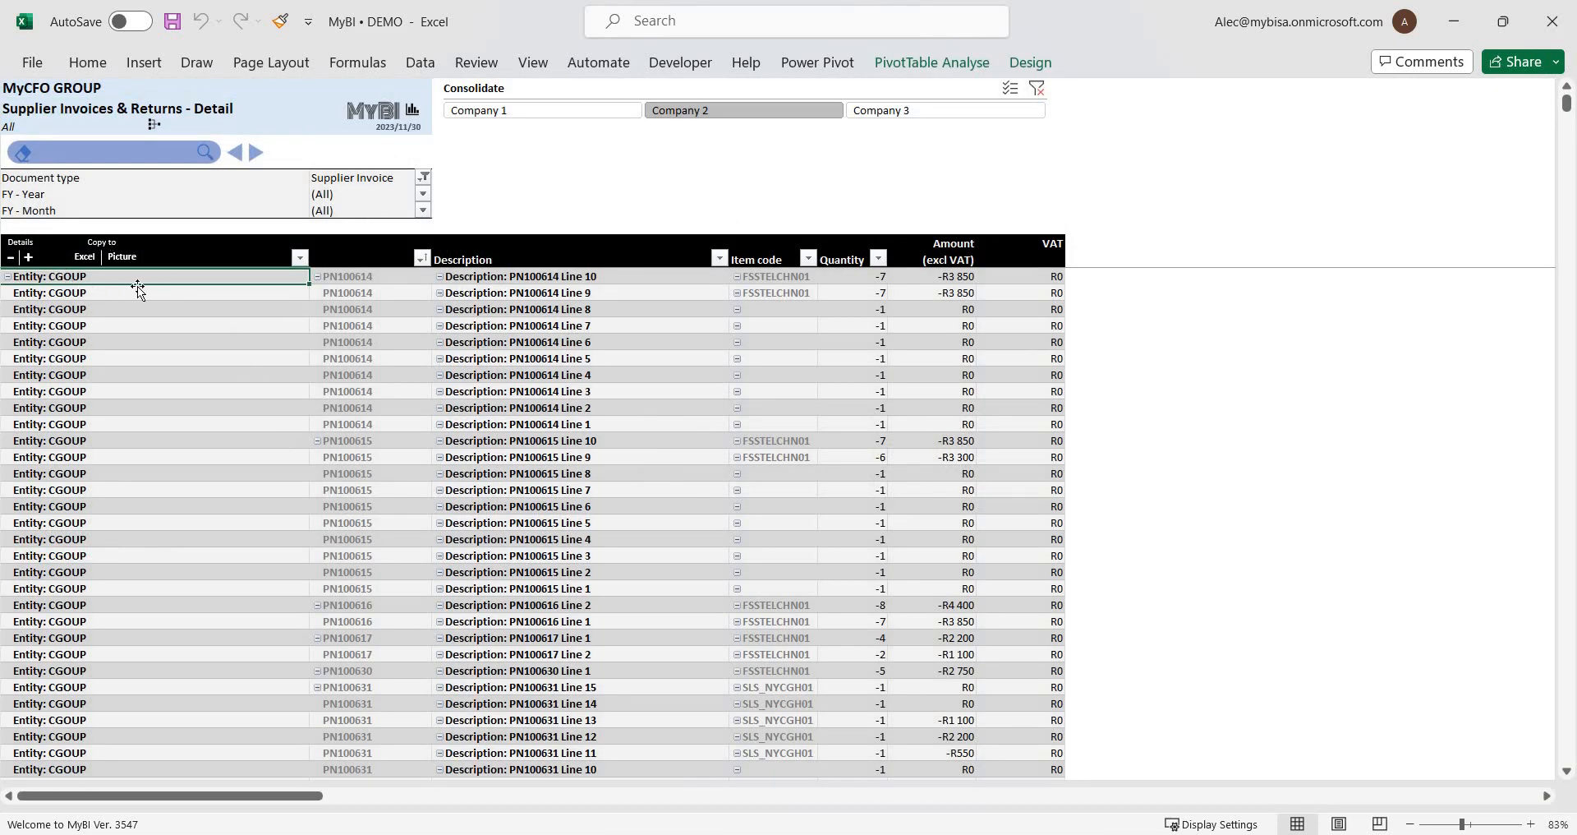
{"action": "left_click", "coordinate": [362, 113]}
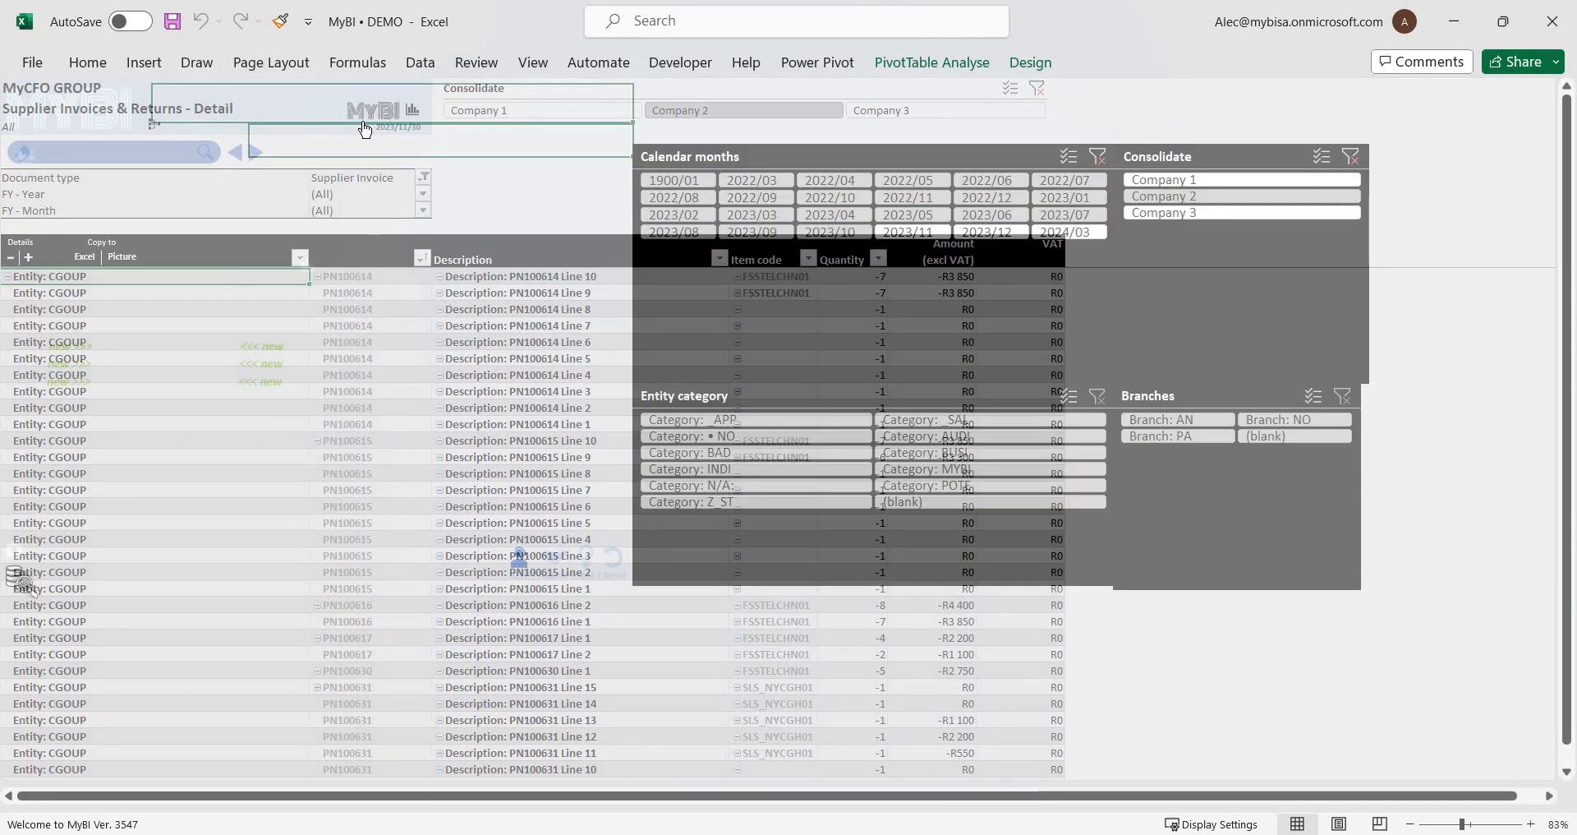